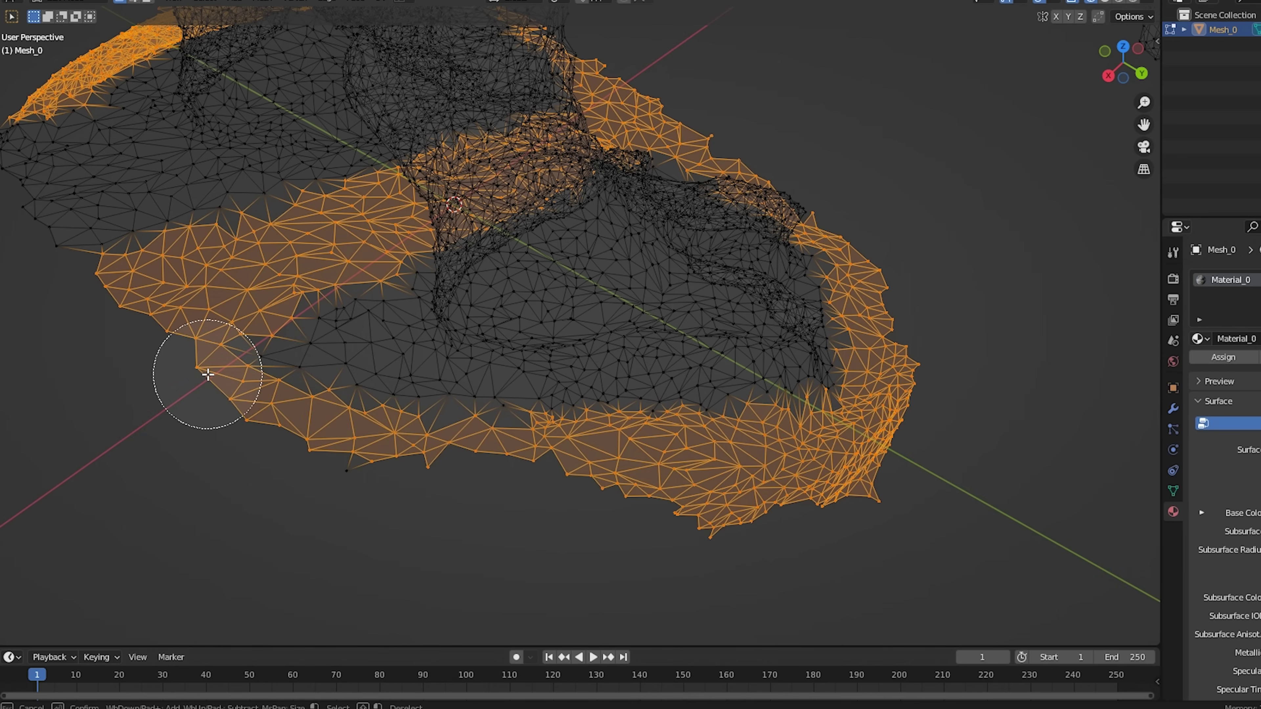
Step: Box-select the leftover ground faces around the base and delete those vertices
scroll(207, 374, down, 2)
mouse_move(208, 374)
mouse_down()
mouse_move(520, 458)
mouse_move(753, 465)
mouse_up()
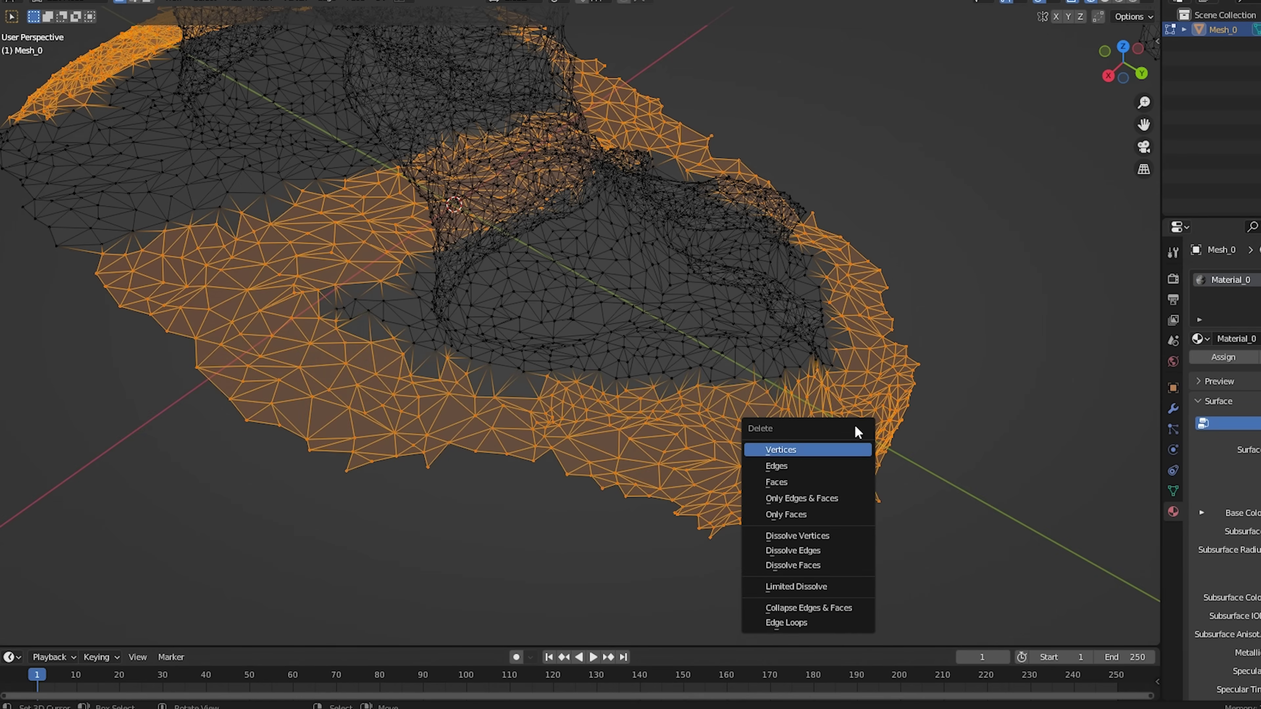
click(781, 450)
middle_drag(781, 450, 608, 406)
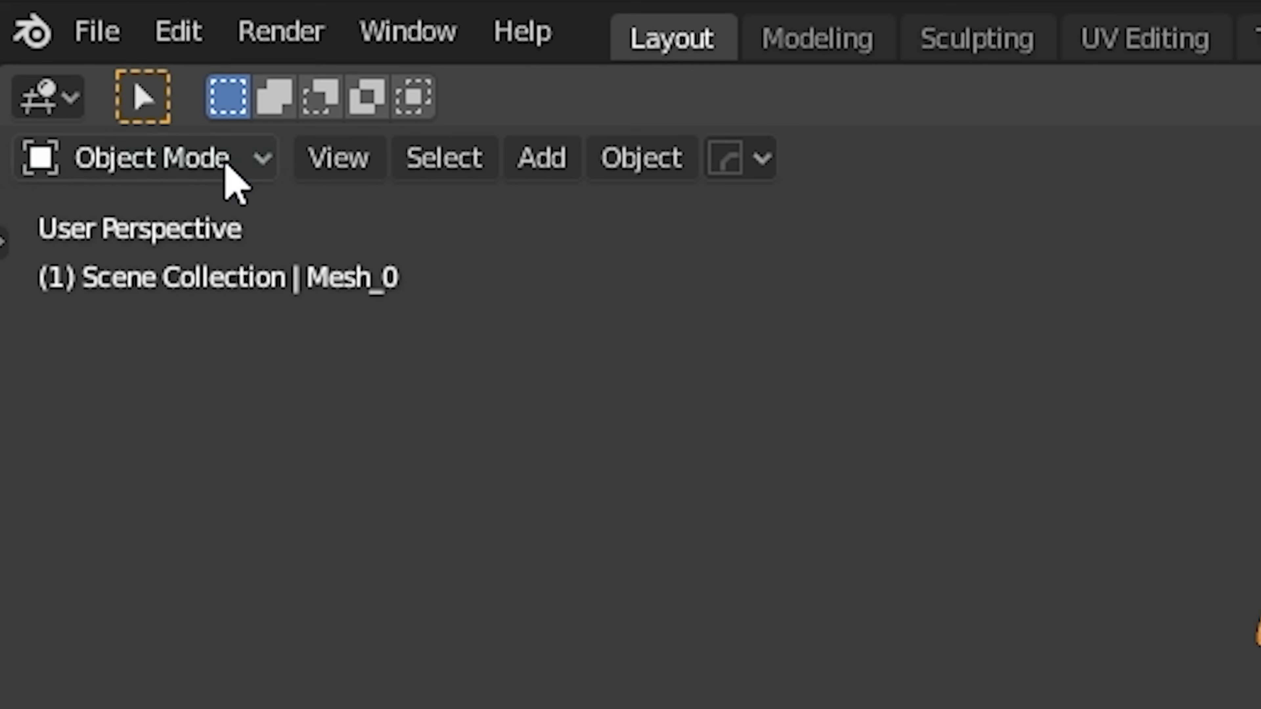
Step: Enter Edit Mode and select the whole foot mesh
click(224, 166)
click(180, 271)
key(ctrl+Tab)
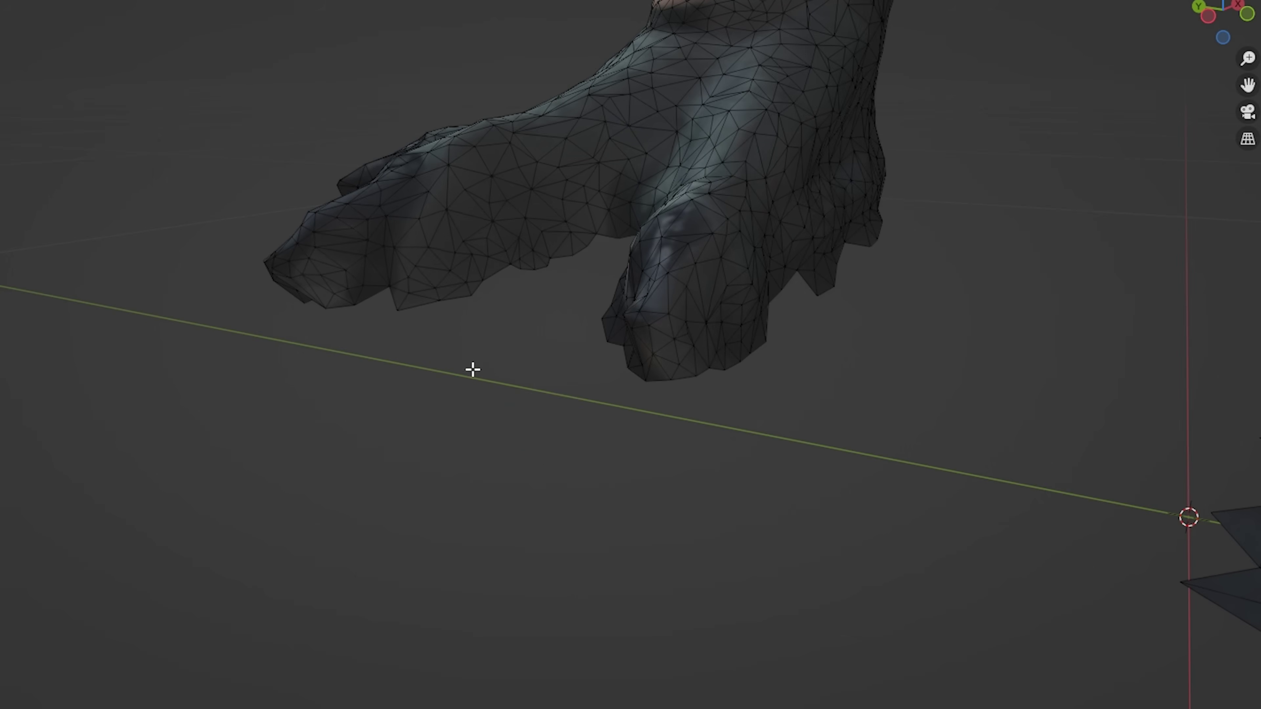
scroll(473, 398, up, 3)
click(399, 422)
middle_drag(400, 421, 569, 414)
key(Tab)
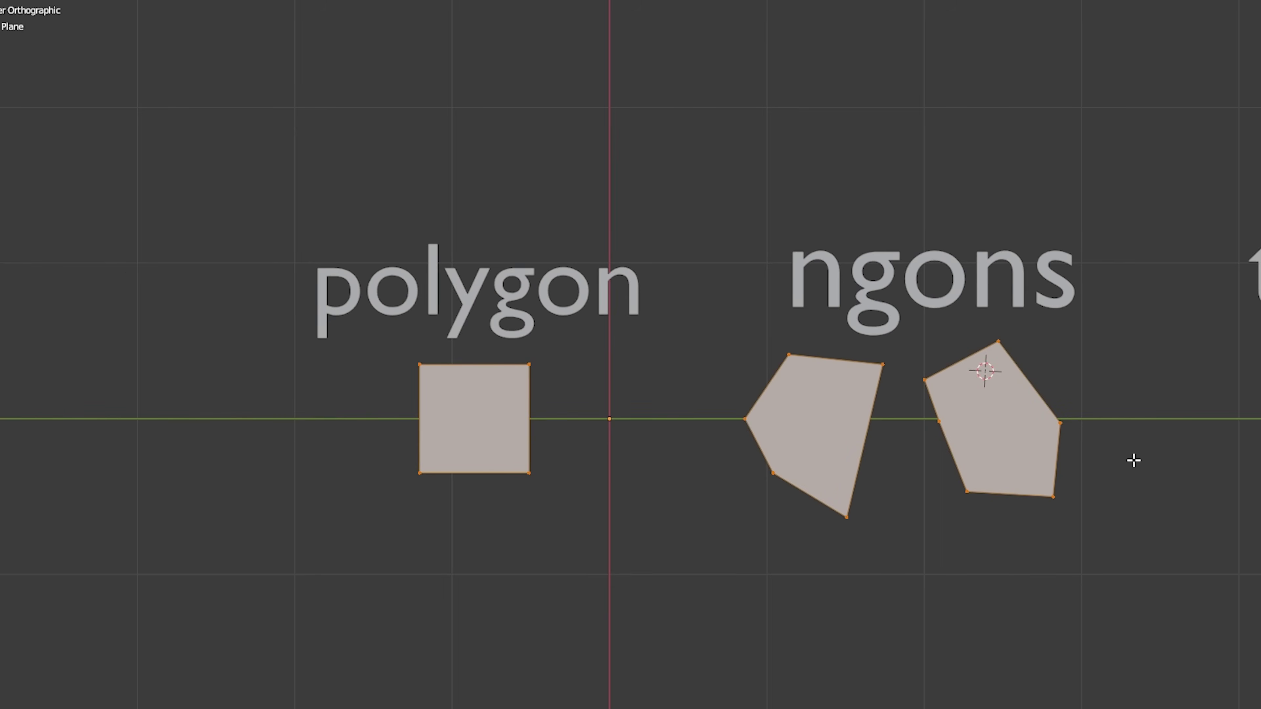
Step: Triangulate the selected hand faces with Ctrl+T, then deselect everything
ctrl+scroll(1133, 461, down, 10)
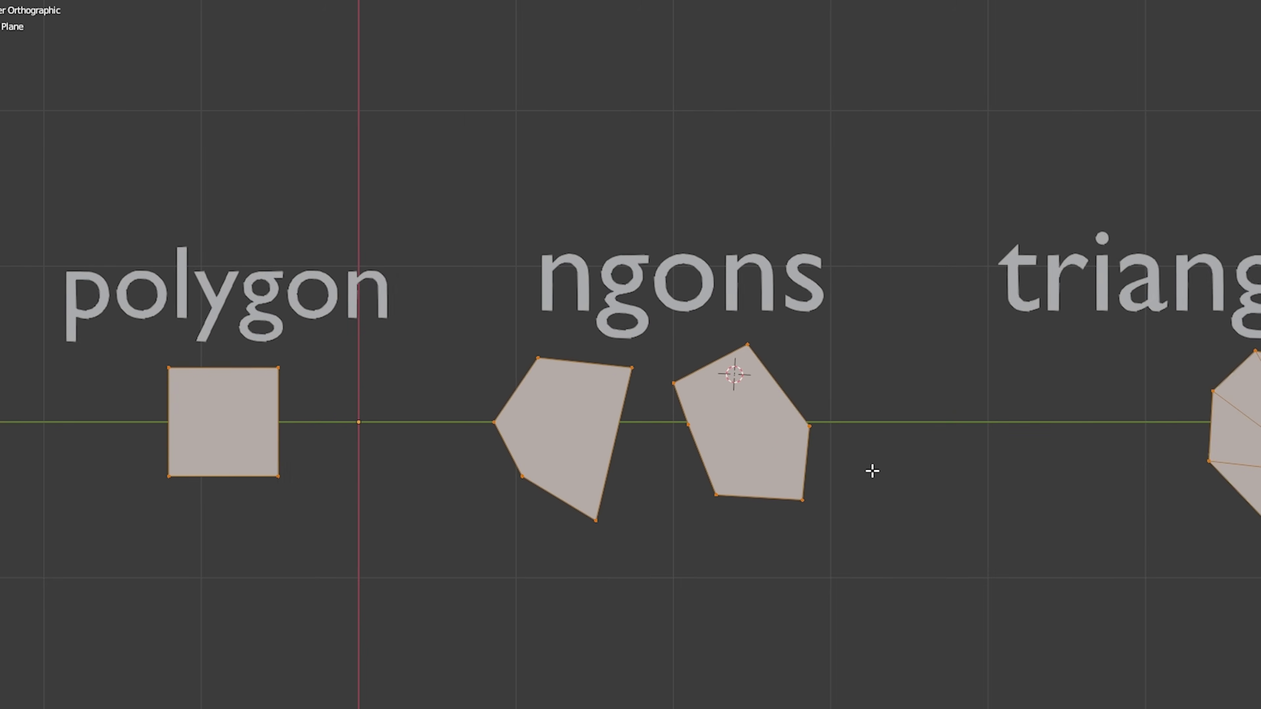
shift+middle_drag(1230, 463, 895, 451)
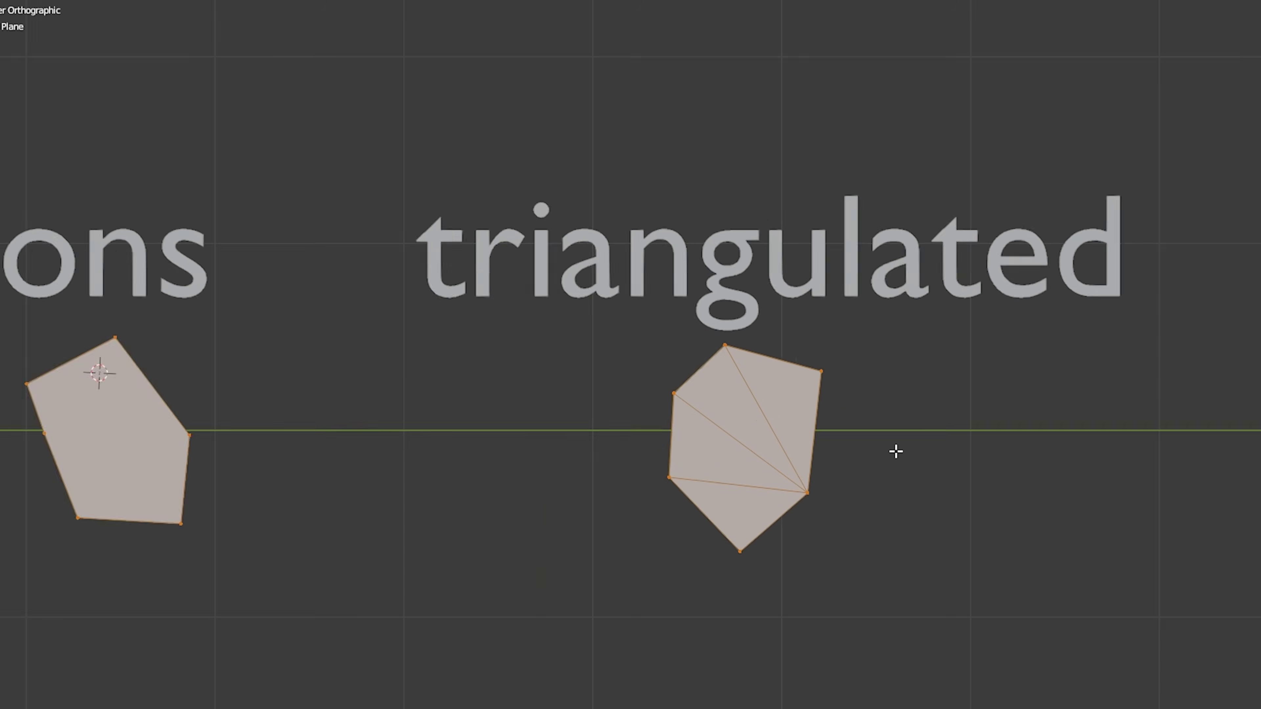
scroll(895, 450, up, 6)
scroll(896, 451, down, 6)
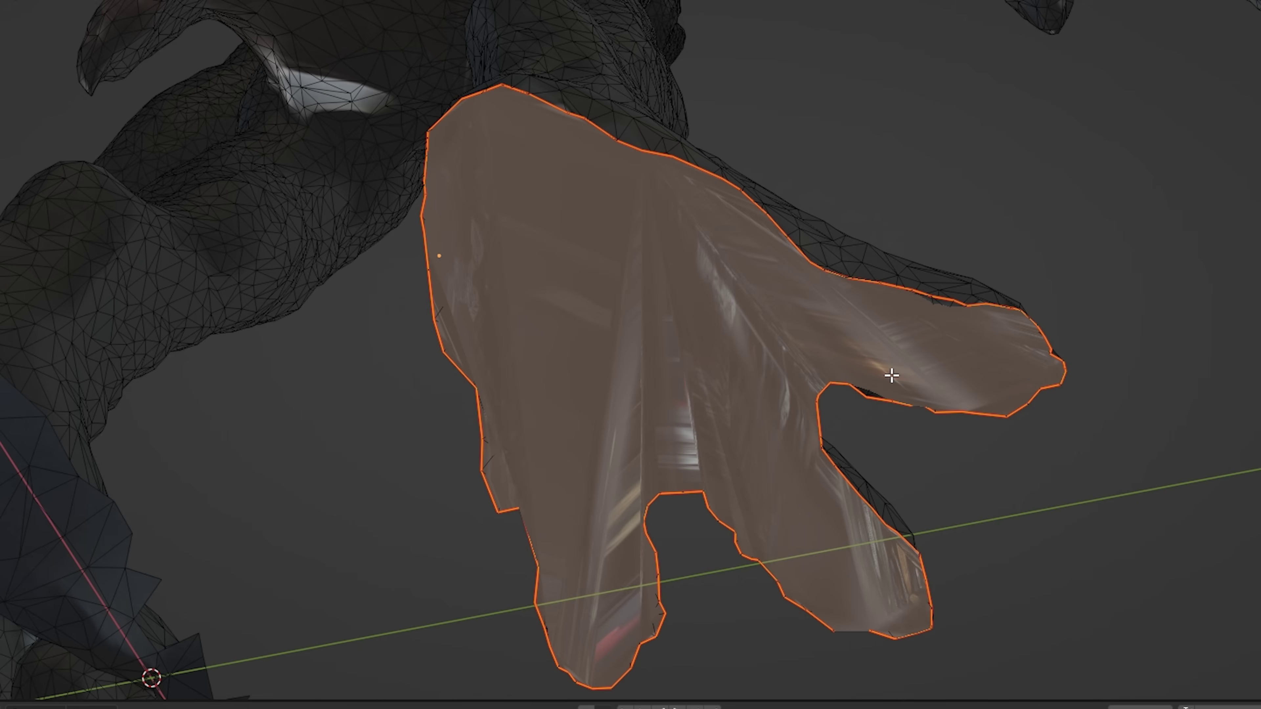
key(ctrl+t)
middle_drag(889, 374, 836, 393)
key(alt+a)
middle_drag(760, 332, 777, 307)
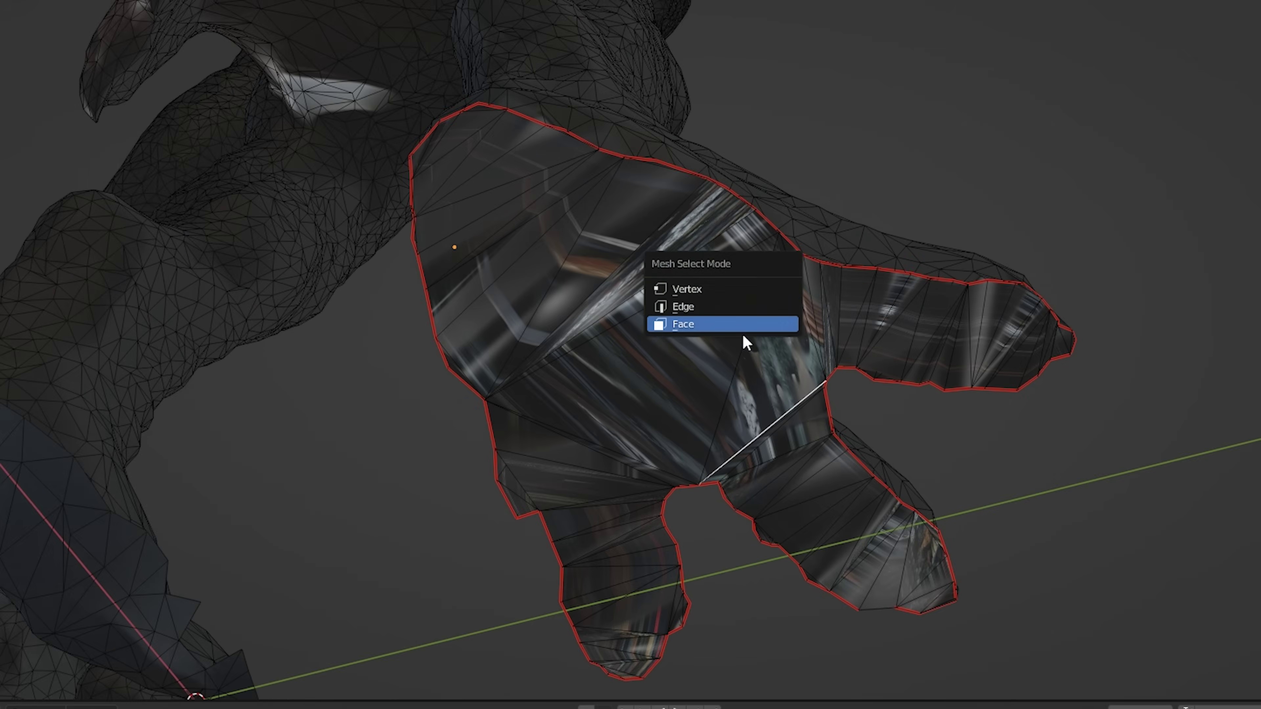
Step: Select one palm face, grow it to the seam-bounded hand with Ctrl+L, and unwrap it
click(740, 325)
click(689, 348)
key(Tab)
middle_drag(699, 348, 681, 516)
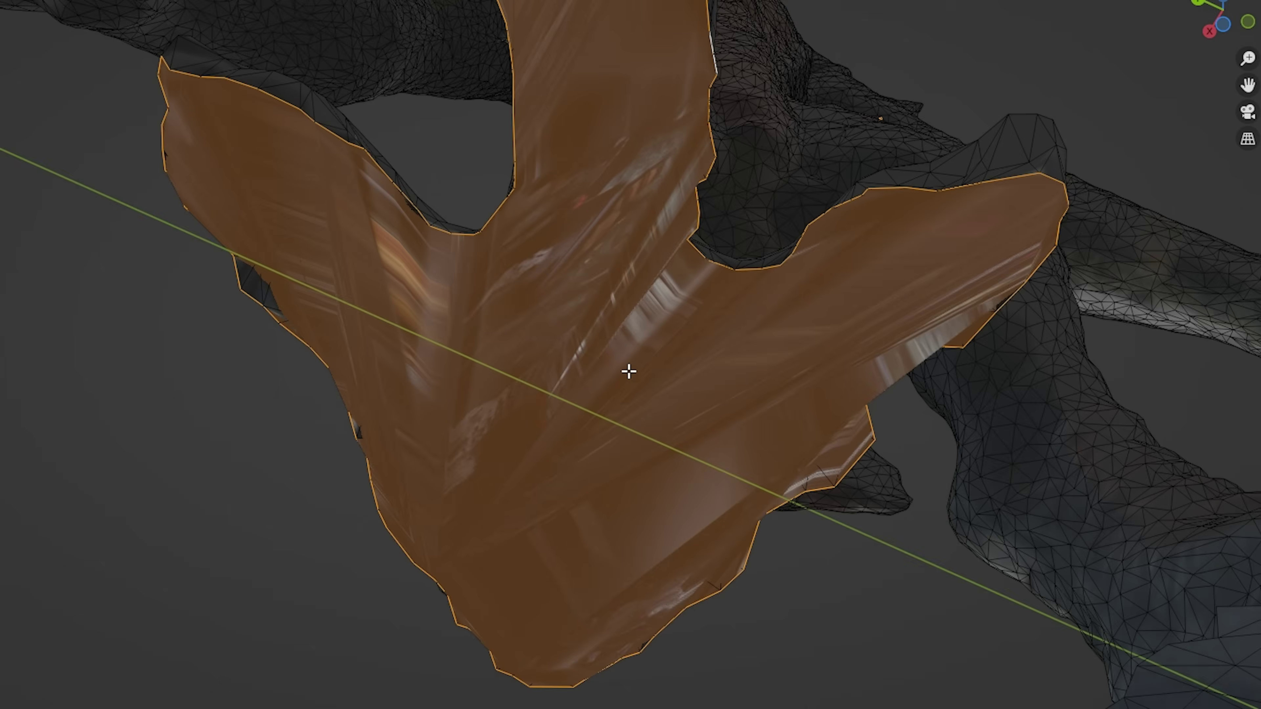
middle_drag(628, 371, 574, 366)
key(ctrl+Tab)
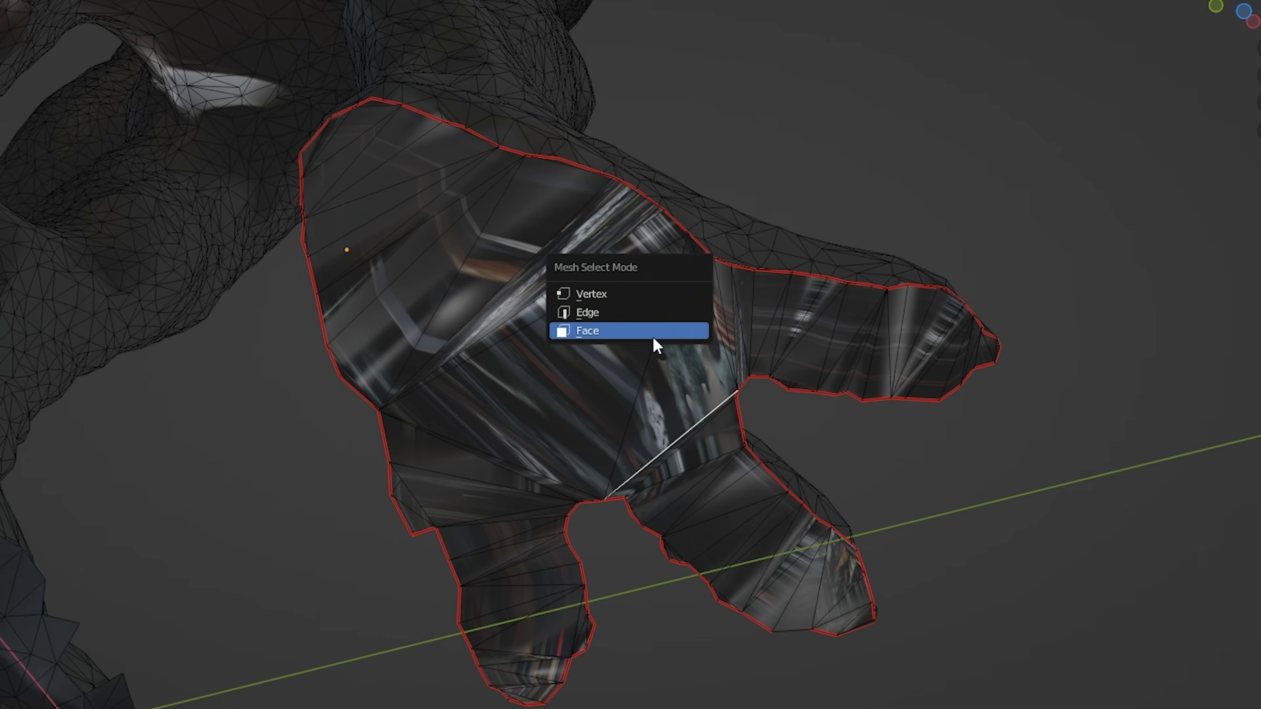
key(ctrl+l)
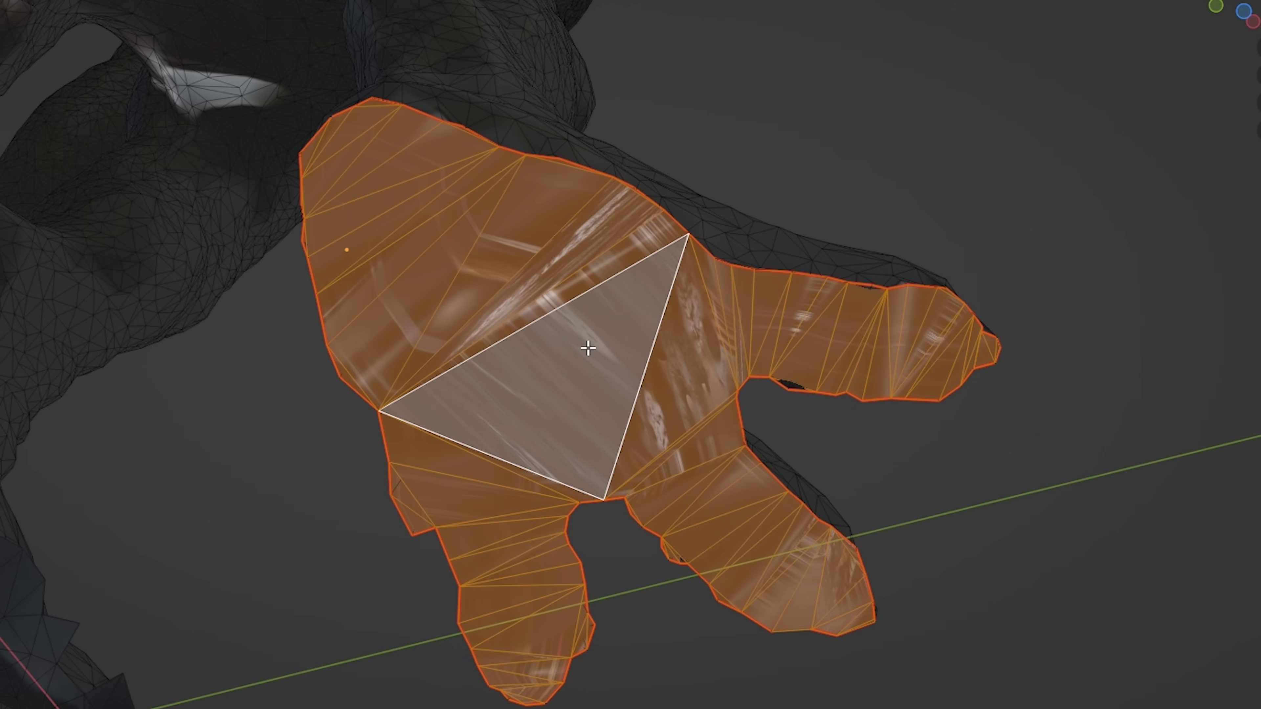
key(u)
click(559, 349)
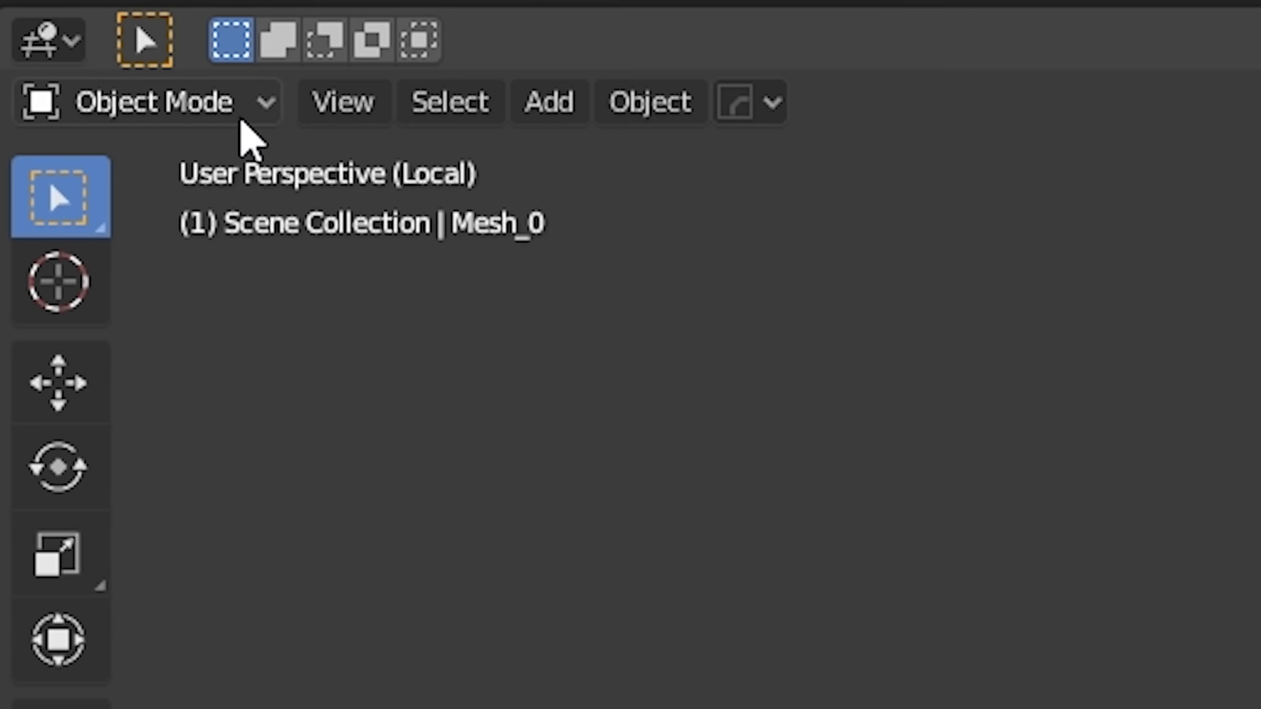
Step: Switch Mesh_0 into Texture Paint mode and choose the Smear brush
click(186, 119)
click(171, 430)
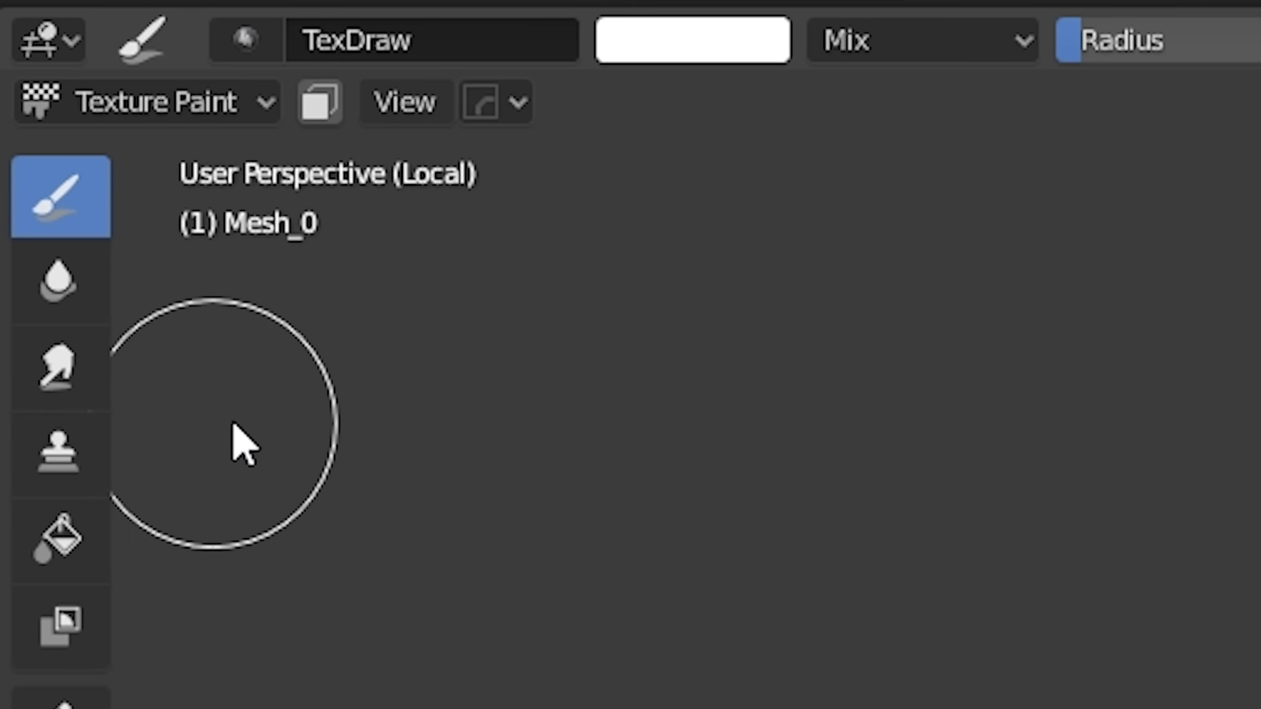
click(85, 358)
mouse_move(507, 284)
middle_down()
mouse_move(543, 310)
mouse_move(620, 319)
mouse_move(412, 343)
mouse_move(561, 365)
mouse_move(496, 328)
mouse_move(453, 352)
middle_up()
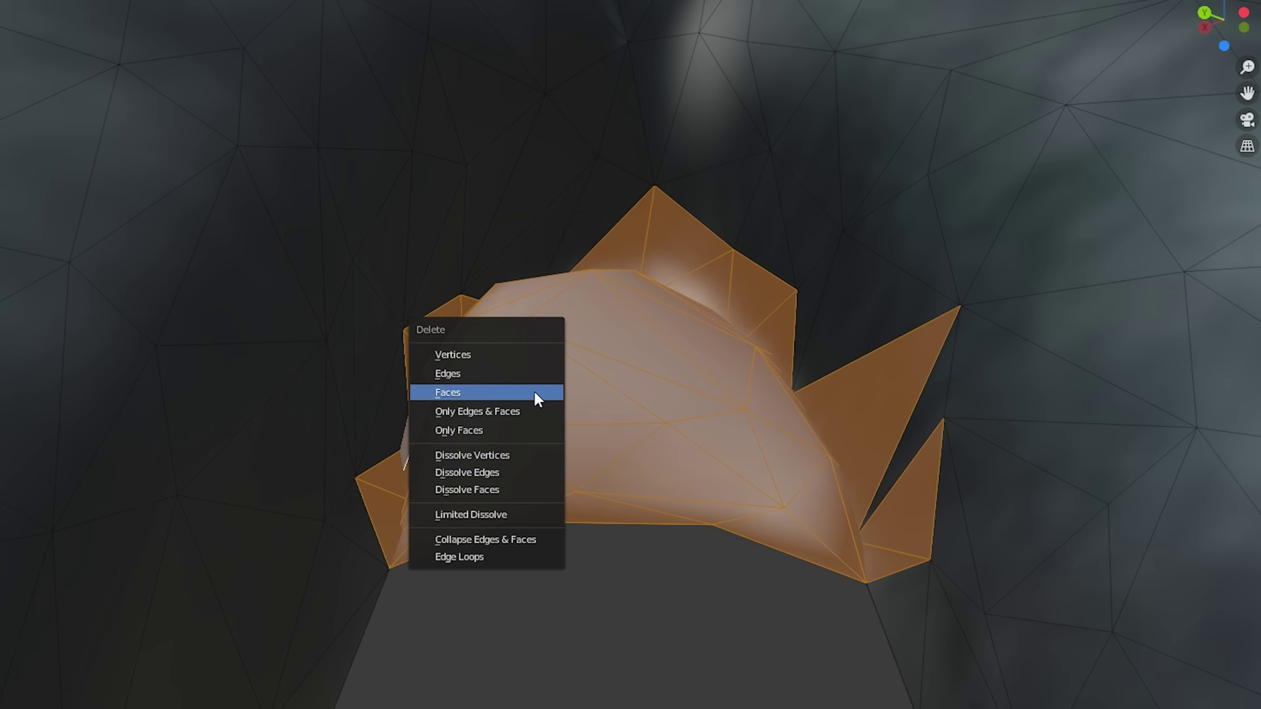
Step: Delete the stray spiky faces and merge the vertices around the hole at their center
click(534, 393)
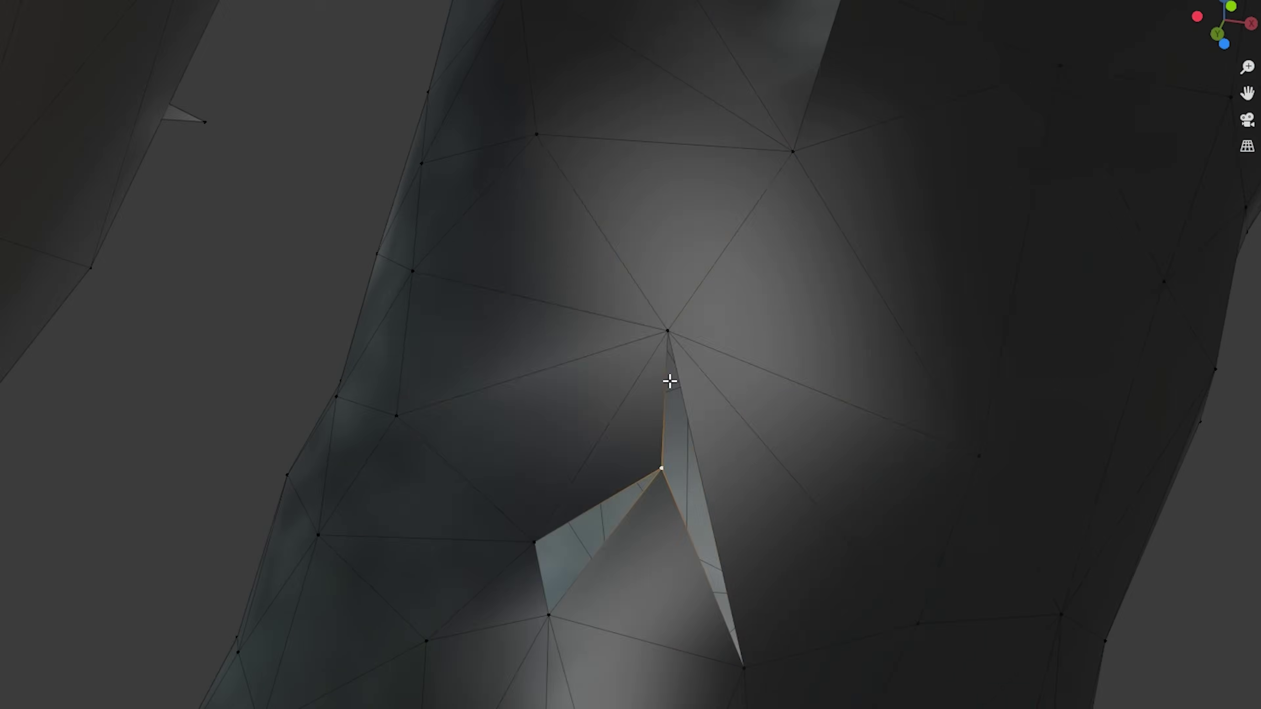
middle_drag(669, 378, 551, 551)
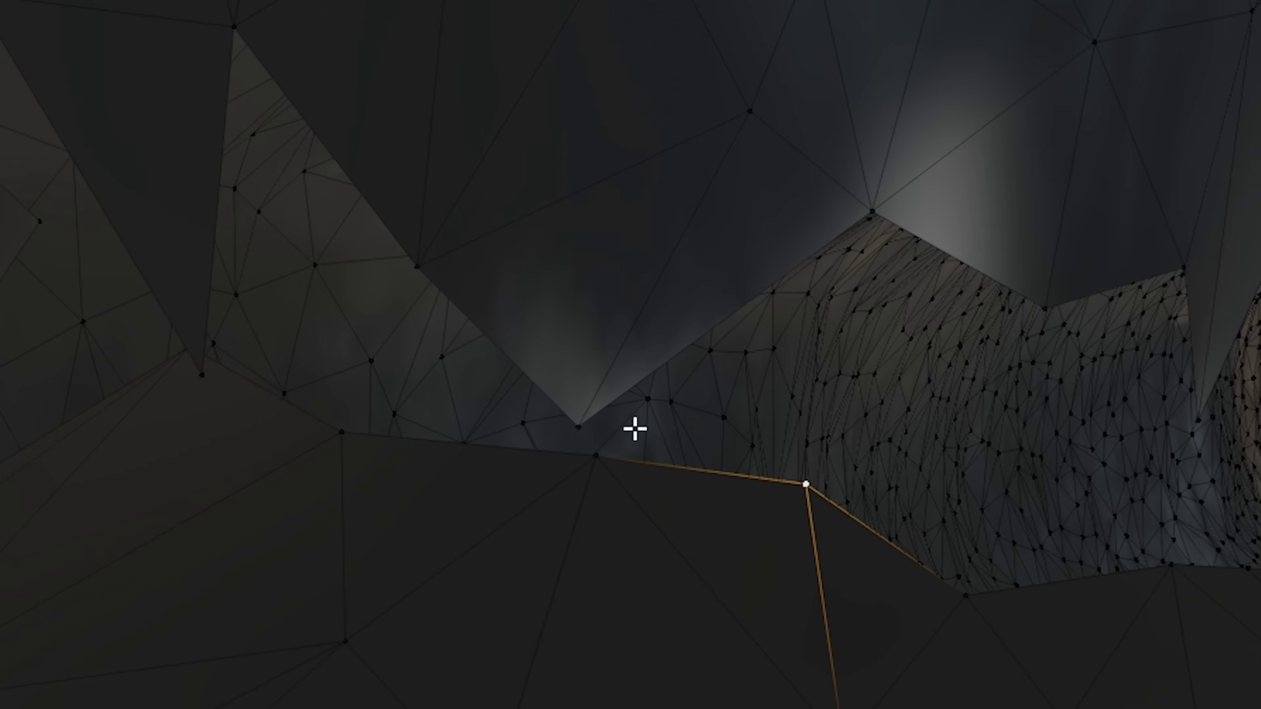
middle_drag(642, 459, 909, 490)
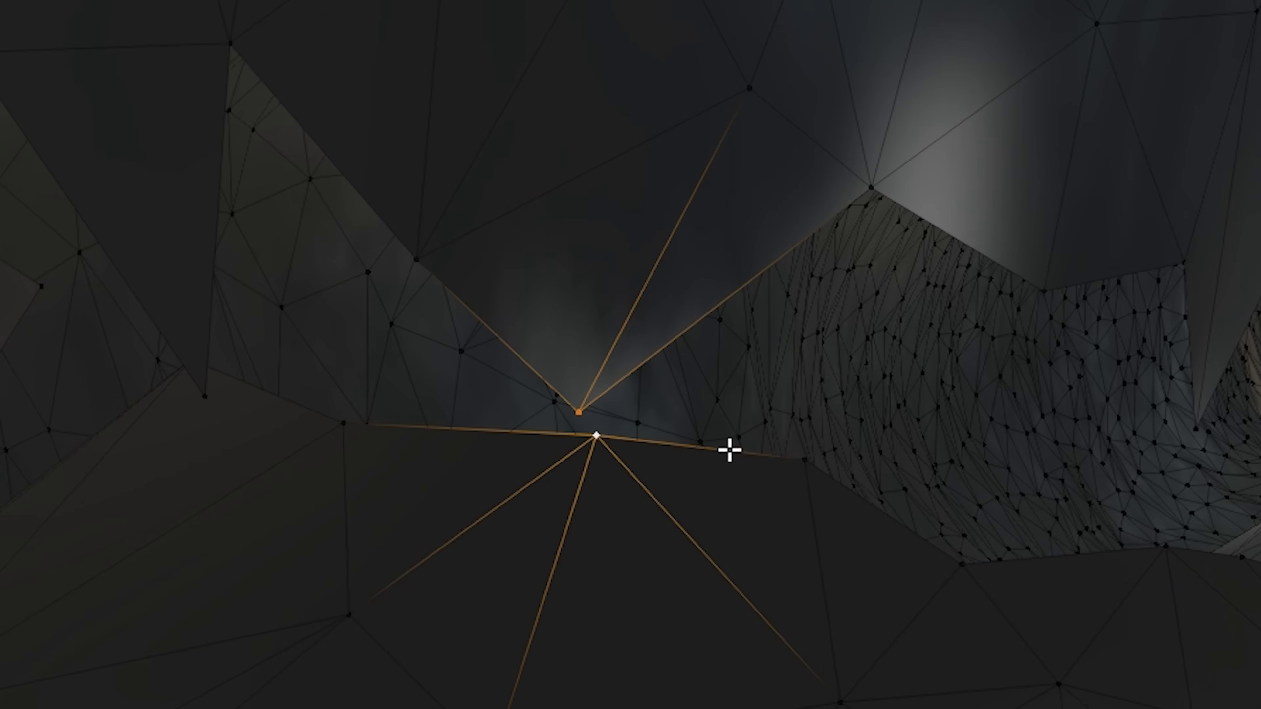
click(664, 511)
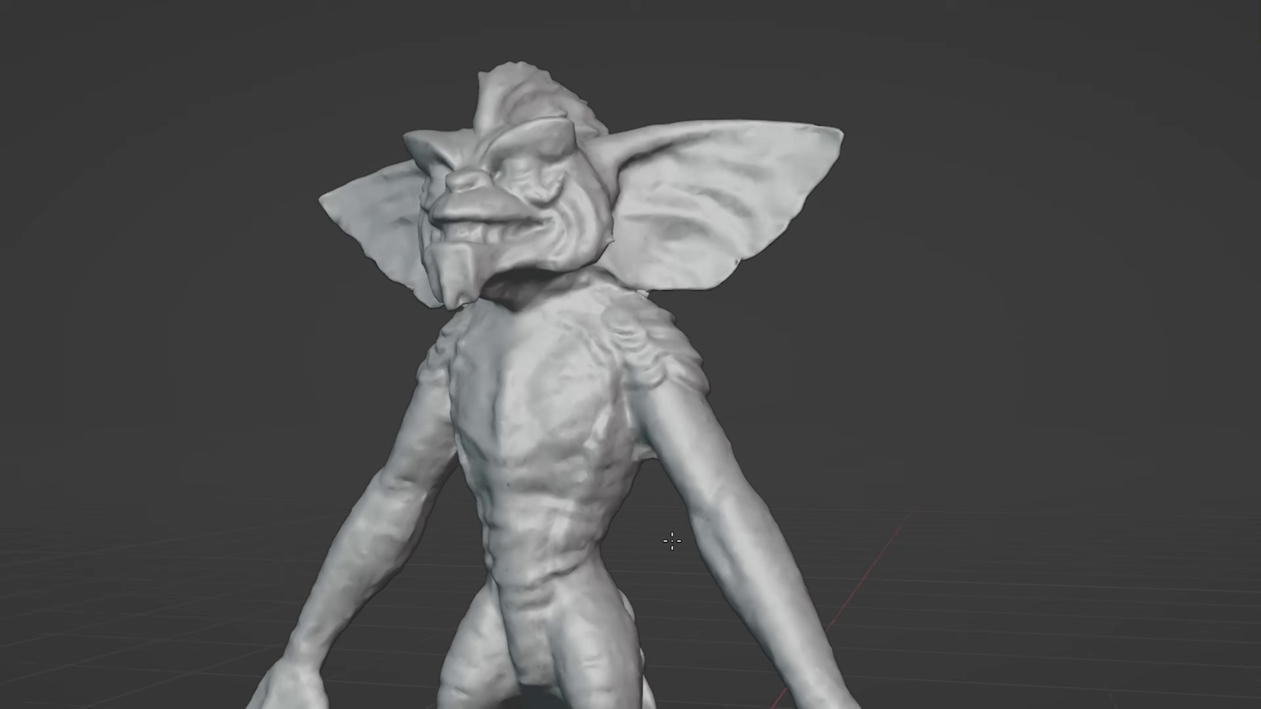
mouse_move(666, 535)
middle_down()
mouse_move(802, 554)
mouse_move(740, 558)
middle_up()
click(134, 69)
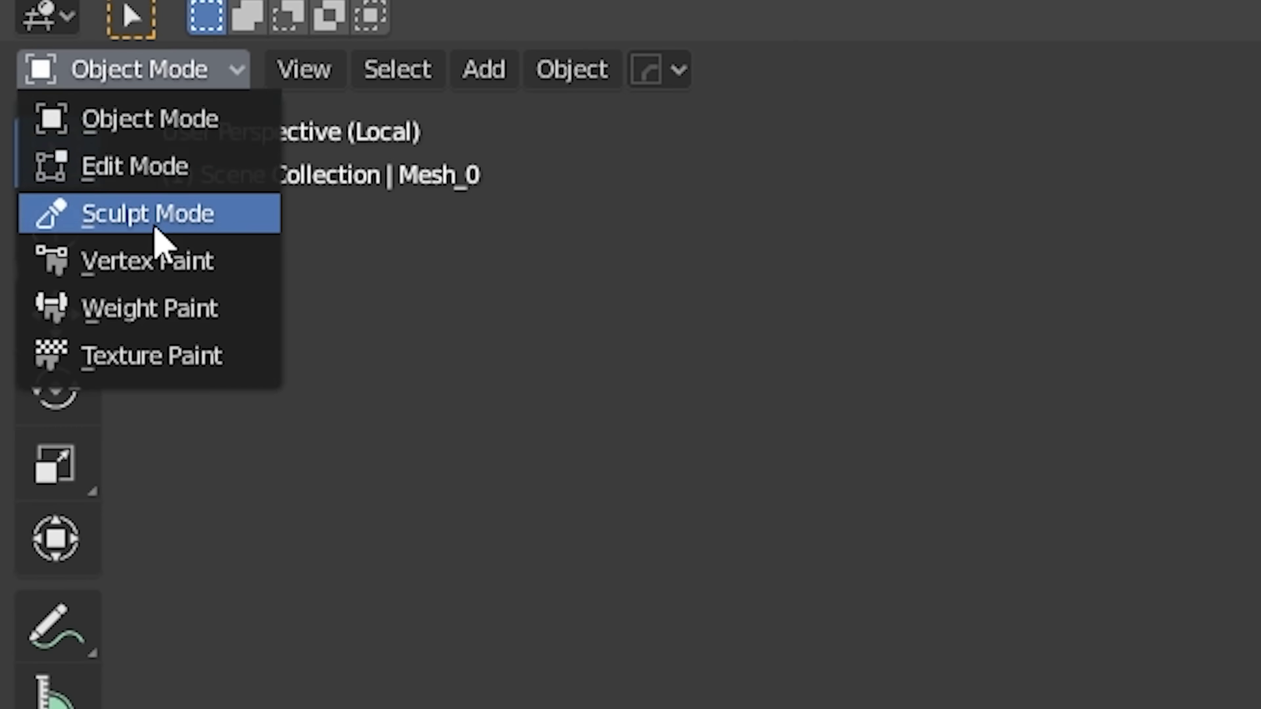
Step: Switch the gremlin into Sculpt Mode and orbit to a three-quarter view to inspect it
click(155, 229)
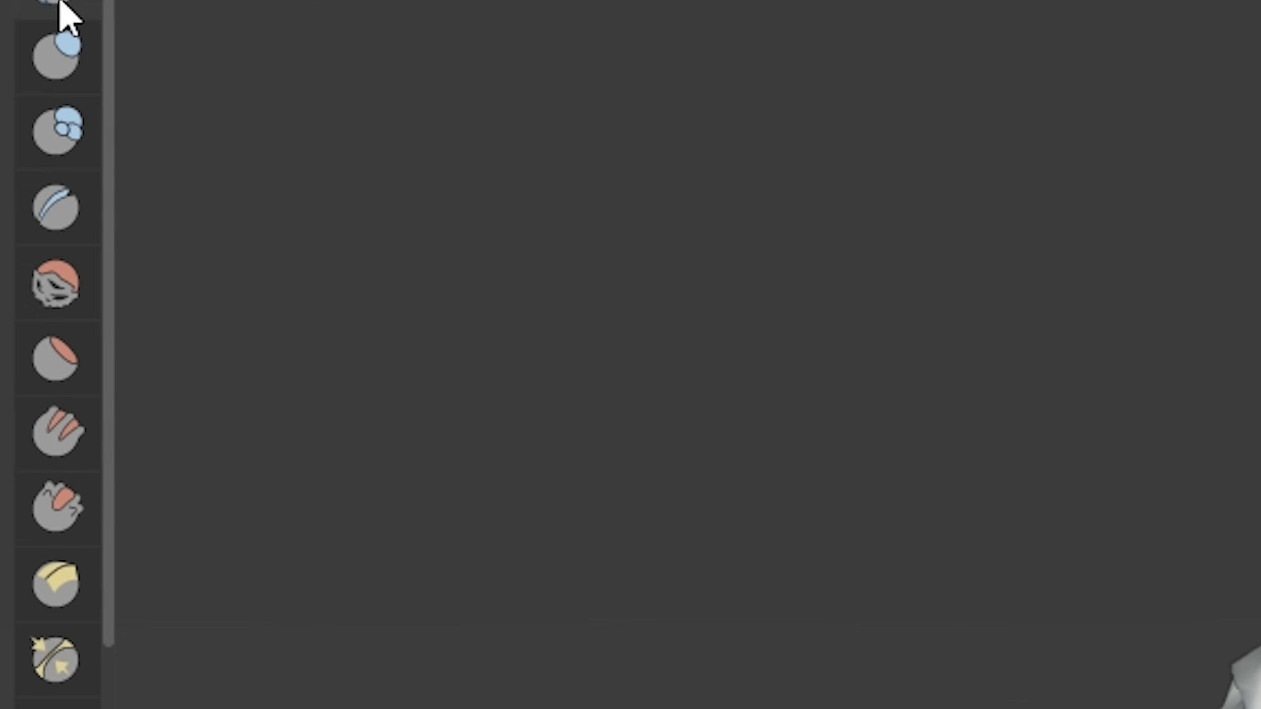
mouse_move(726, 541)
middle_down()
mouse_move(803, 543)
mouse_move(740, 555)
mouse_move(720, 392)
middle_up()
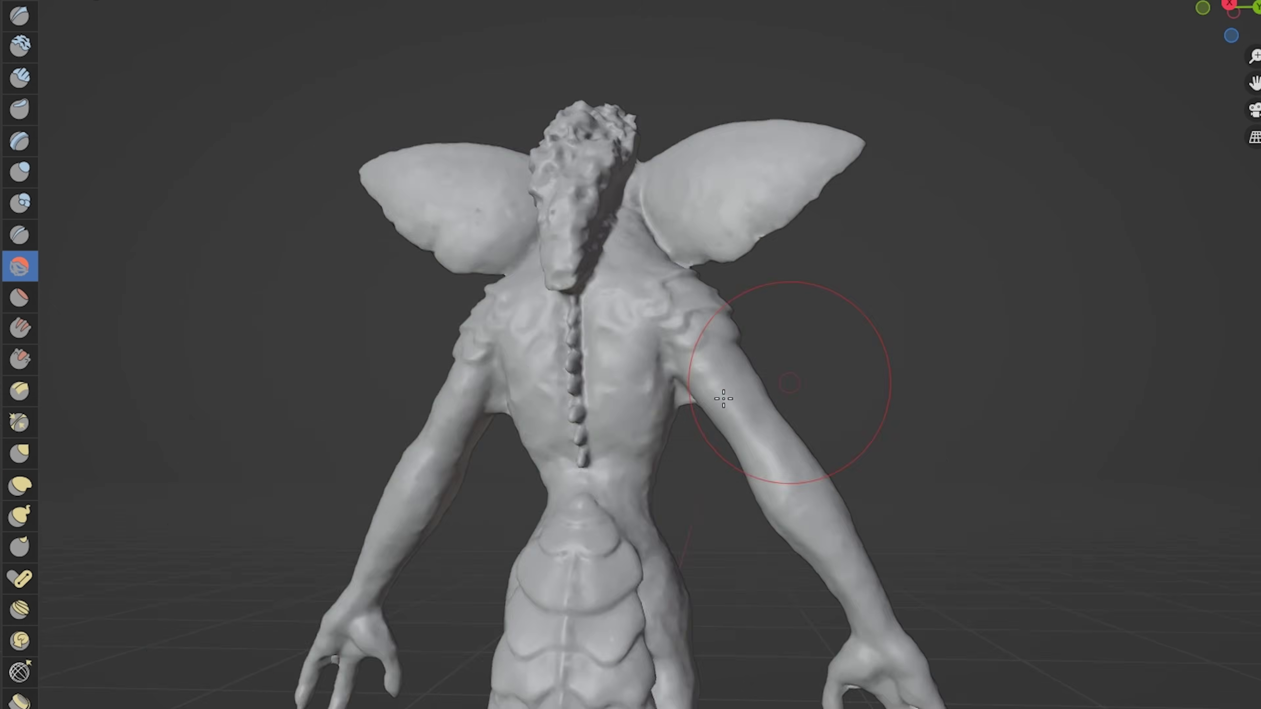
scroll(495, 416, up, 3)
mouse_move(496, 416)
middle_down()
mouse_move(684, 452)
mouse_move(675, 429)
middle_up()
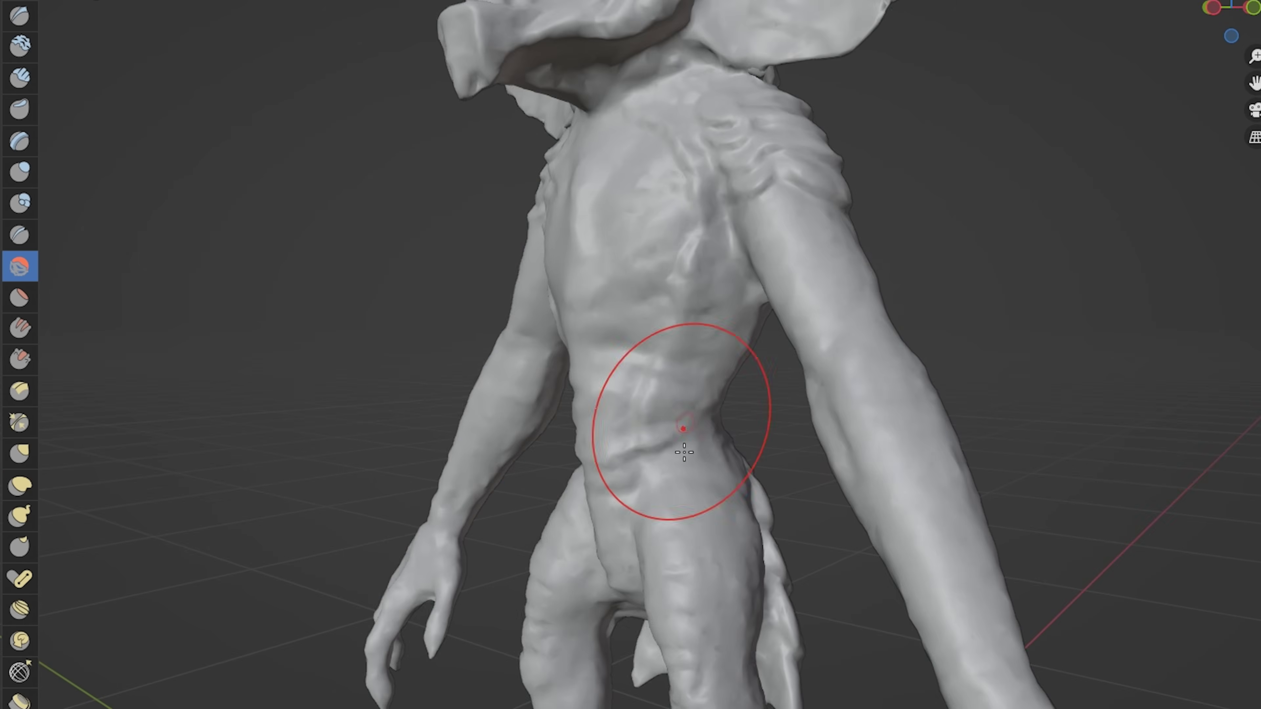
scroll(684, 452, down, 3)
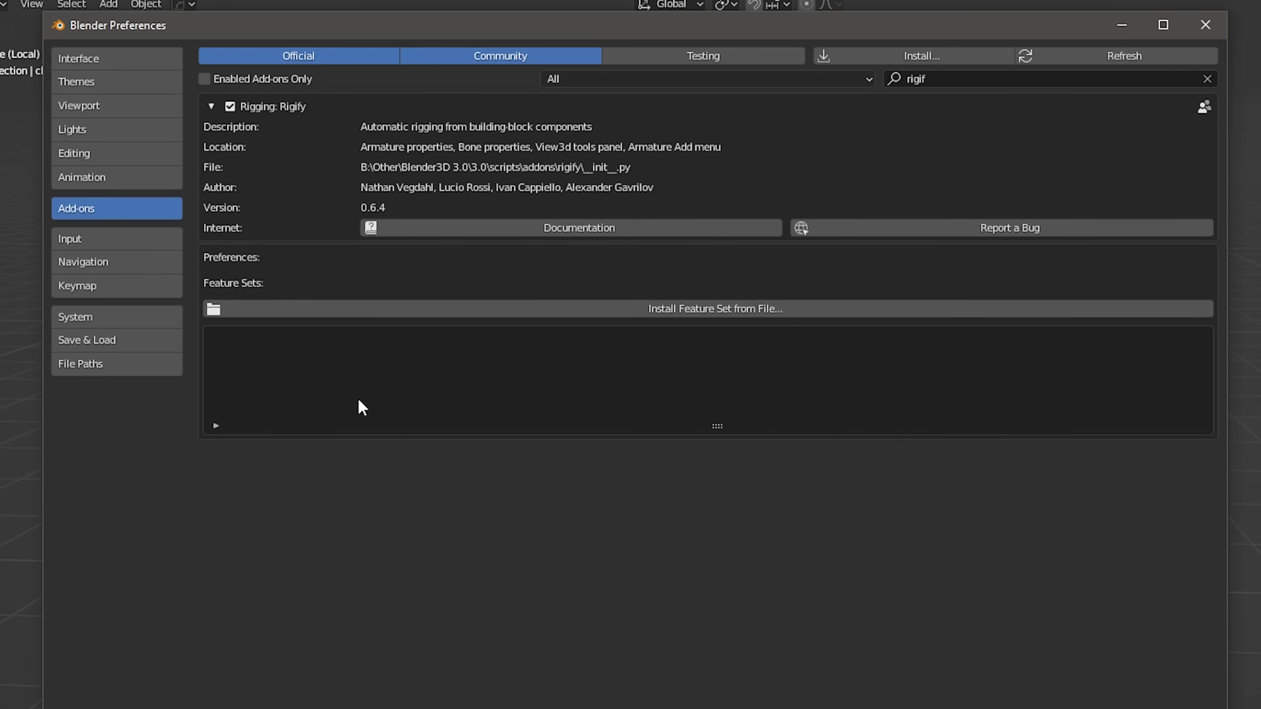
Step: Add a Human meta-rig and delete its unneeded hand bones
mouse_move(576, 438)
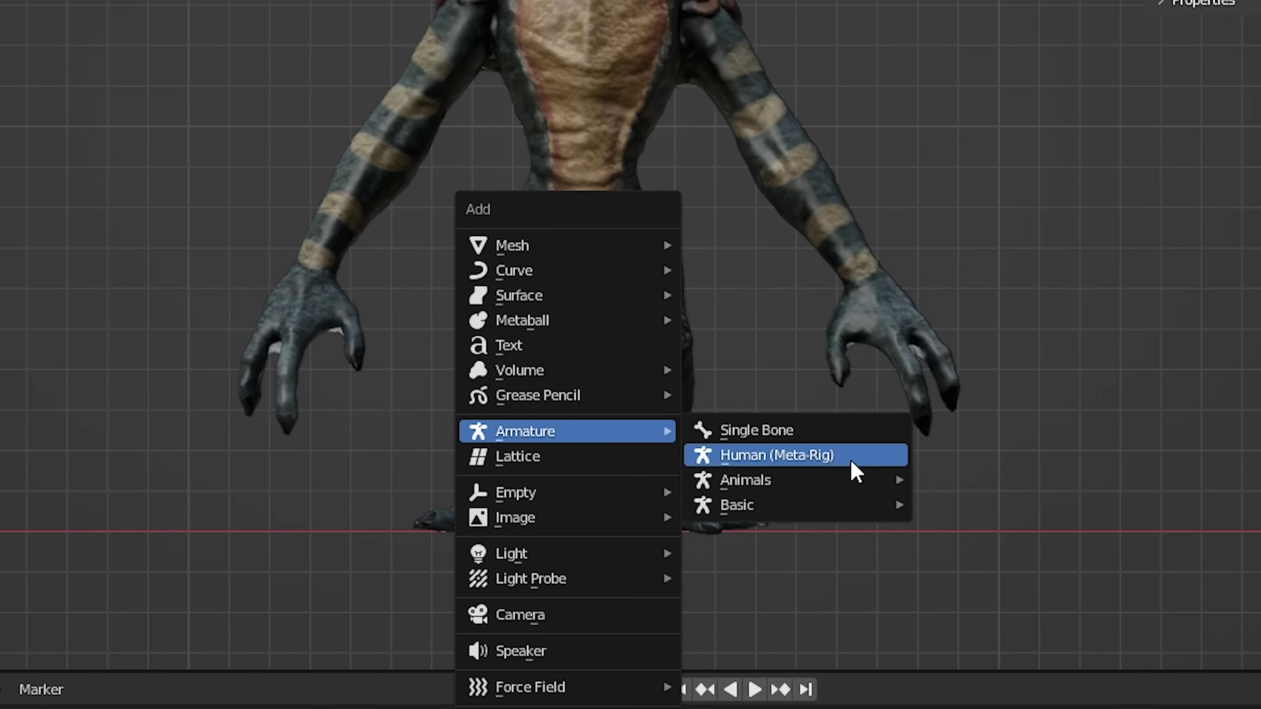
click(852, 455)
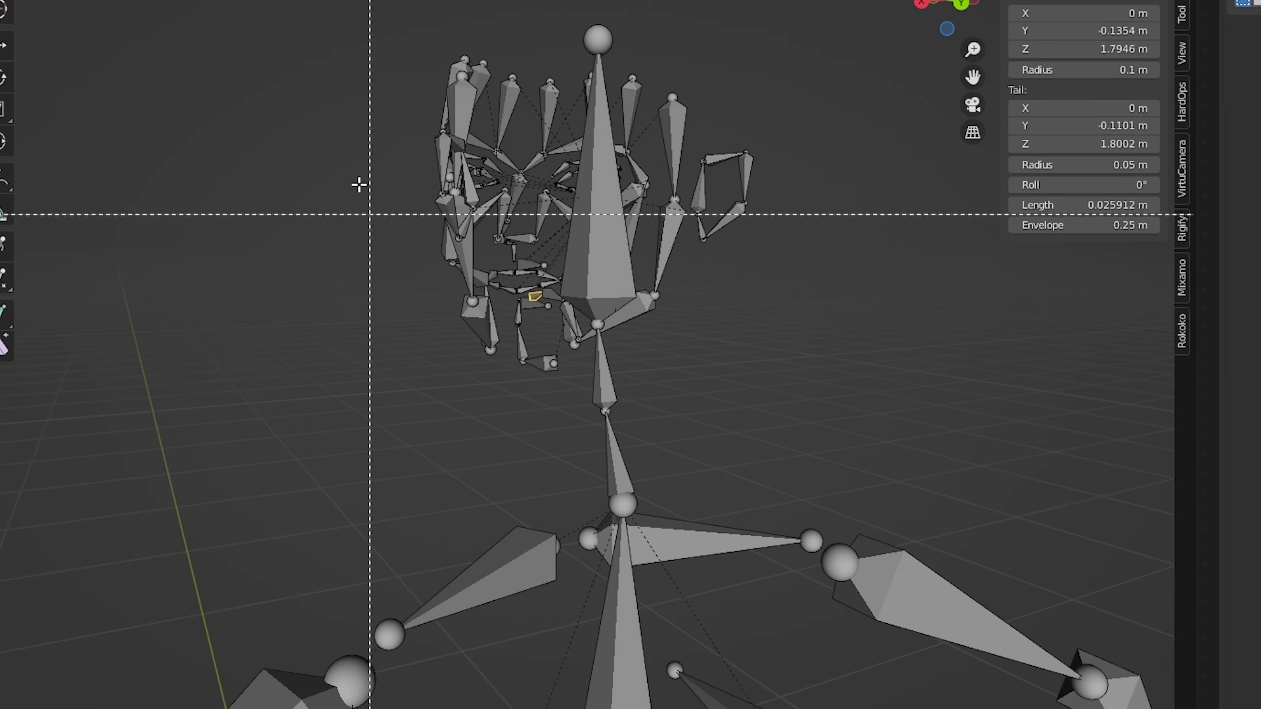
key(x)
drag(678, 146, 796, 397)
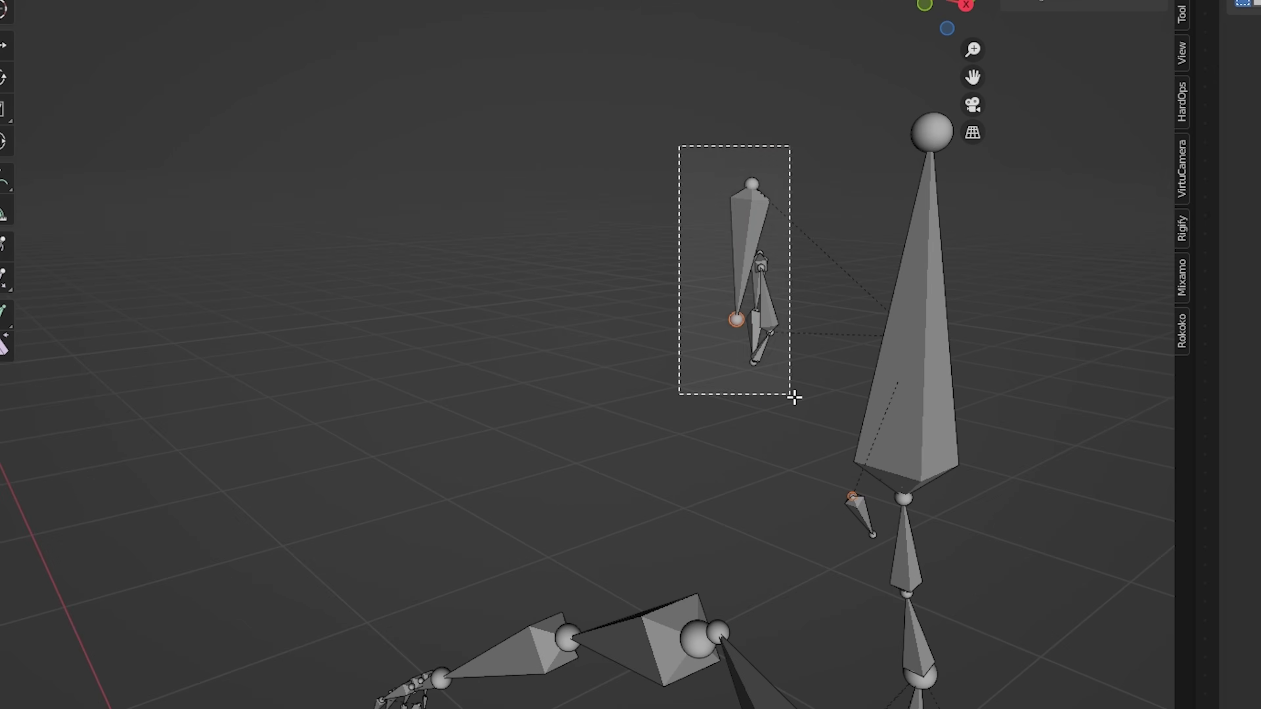
key(x)
click(777, 492)
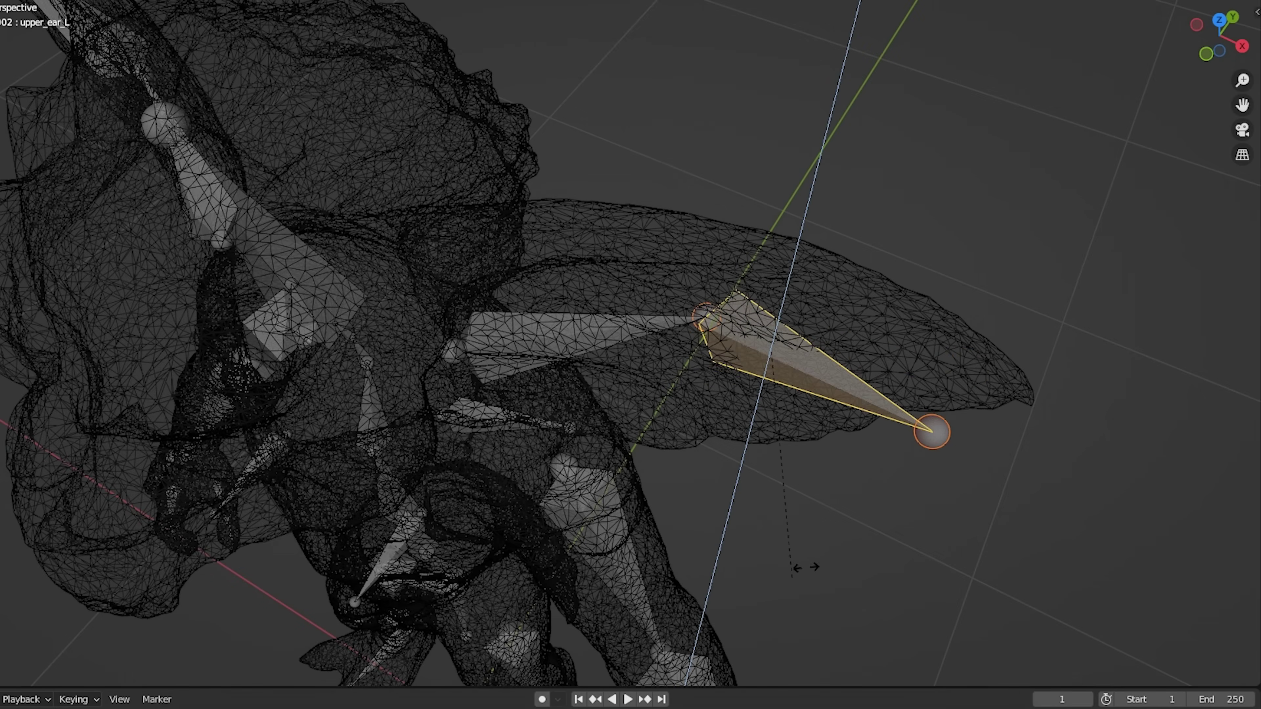
Step: Swing the upper ear bone's tip upward so it fits inside the gremlin's ear
click(816, 521)
middle_drag(816, 521, 864, 428)
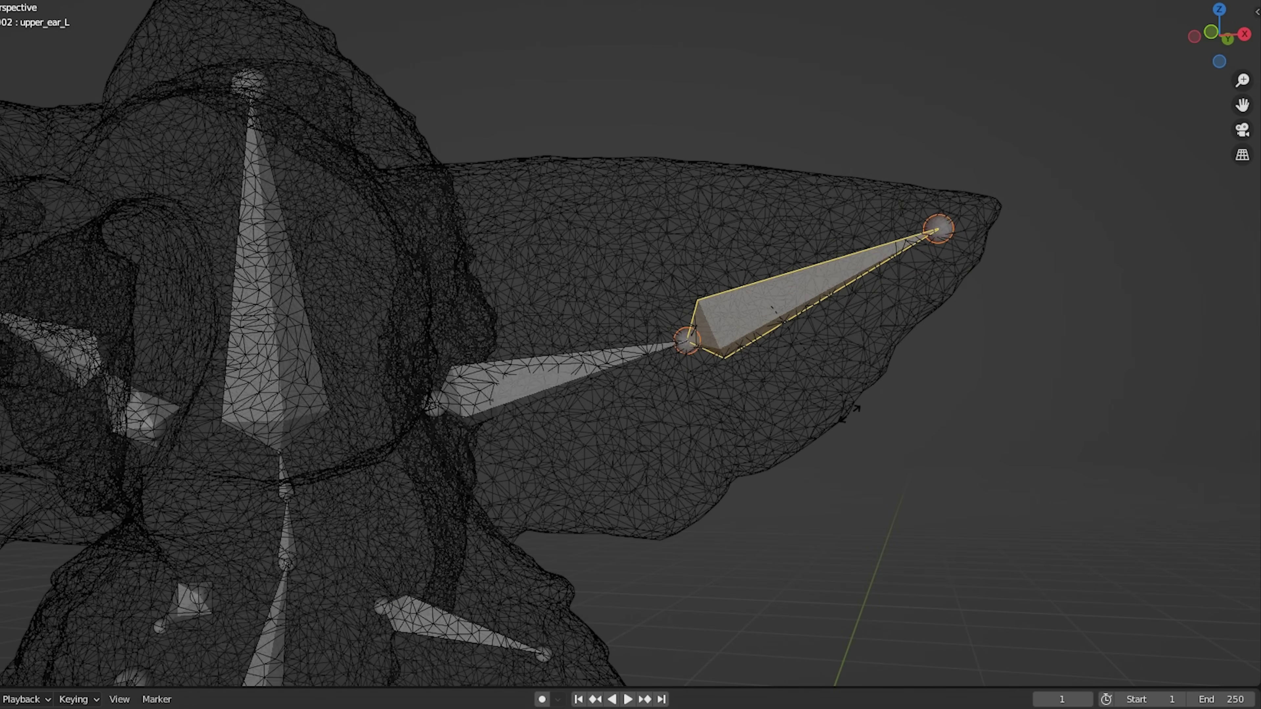
scroll(840, 481, down, 5)
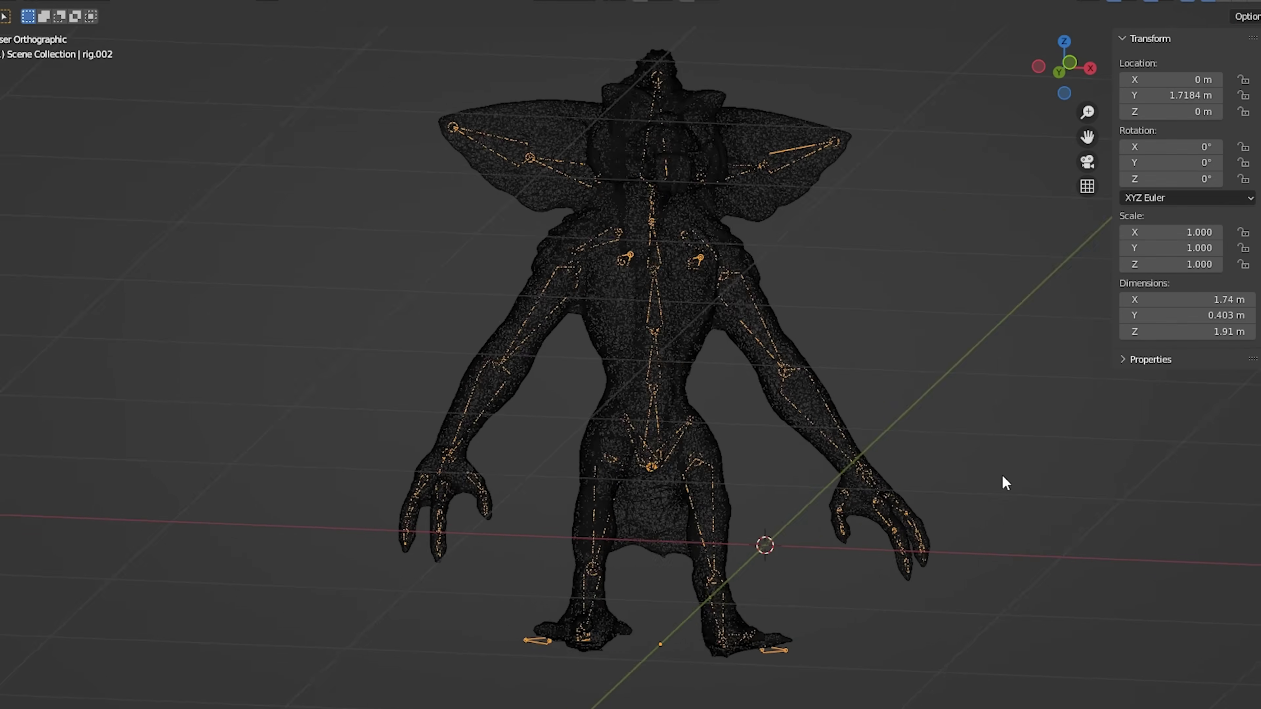
middle_drag(1006, 483, 929, 522)
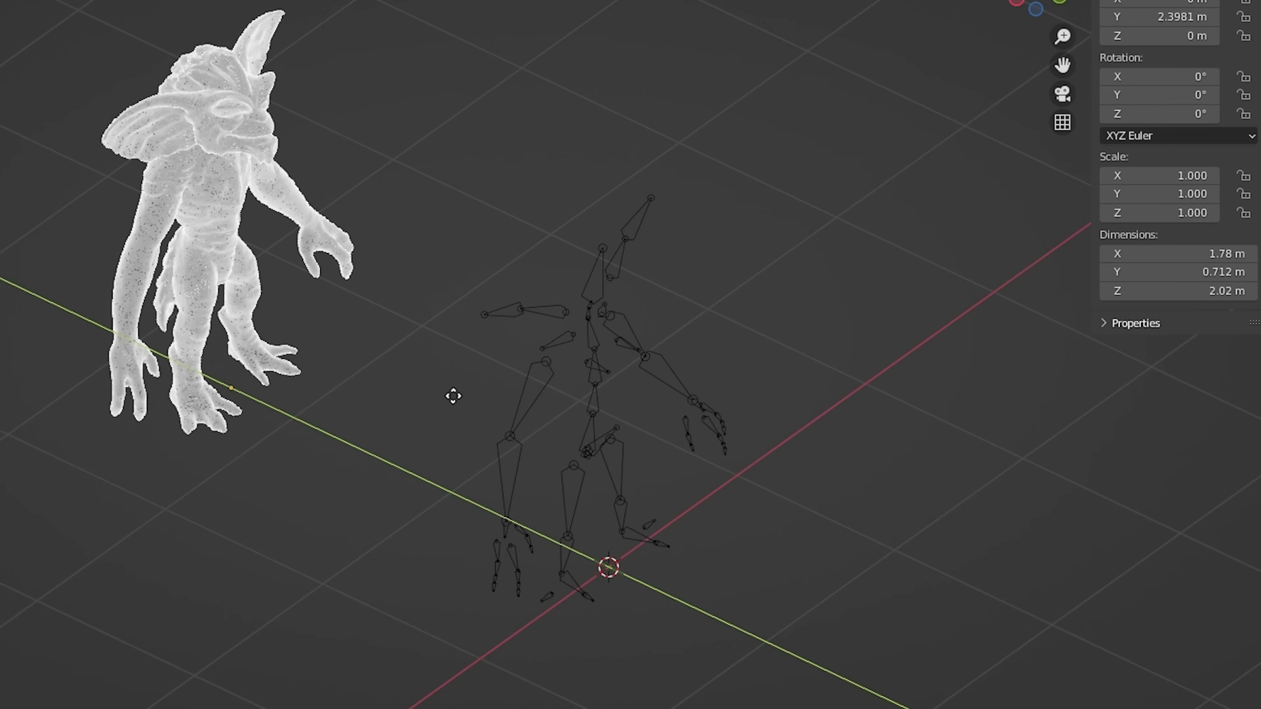
click(583, 461)
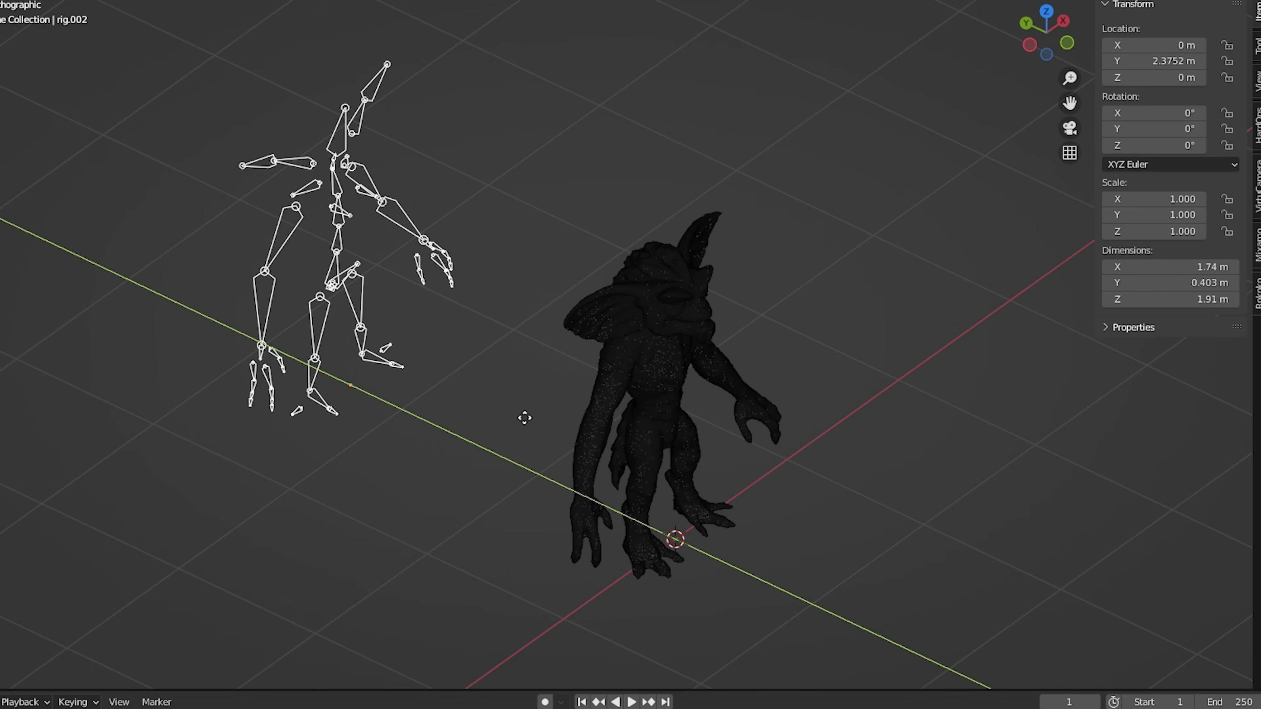
Step: Move the armature onto the creature and snap the 3D cursor to the world origin
key(g)
click(720, 555)
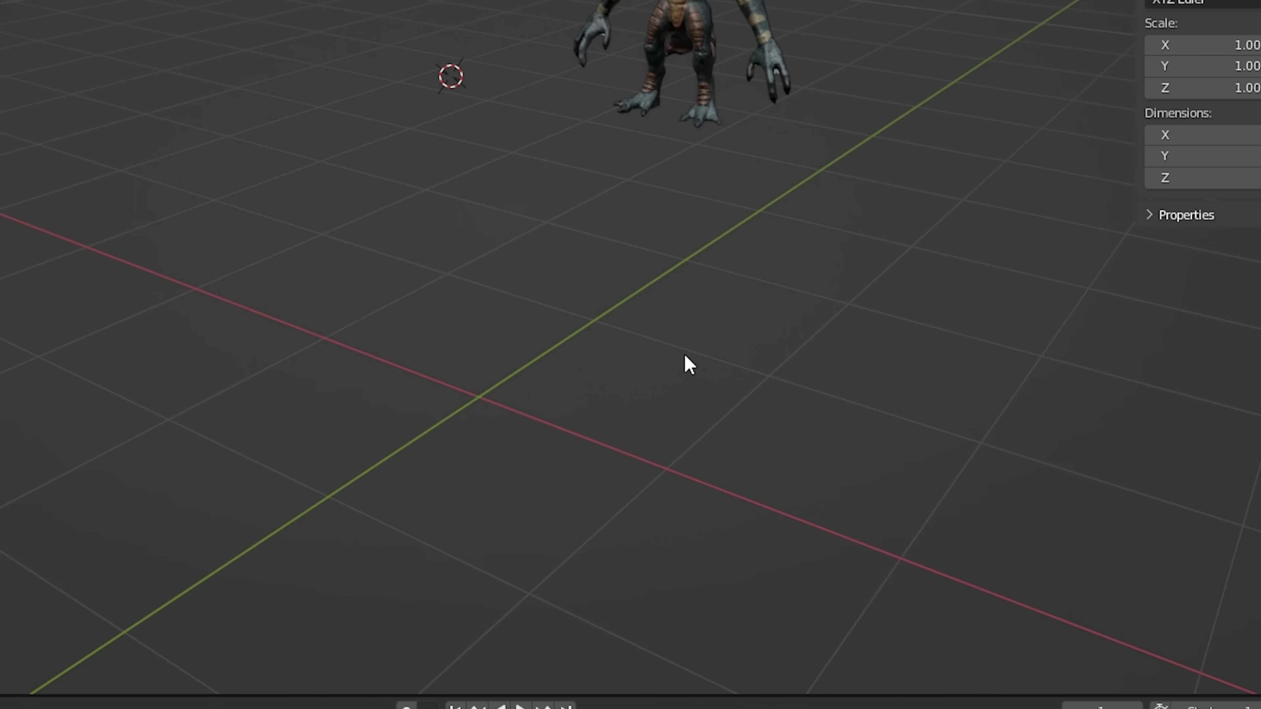
key(shift+s)
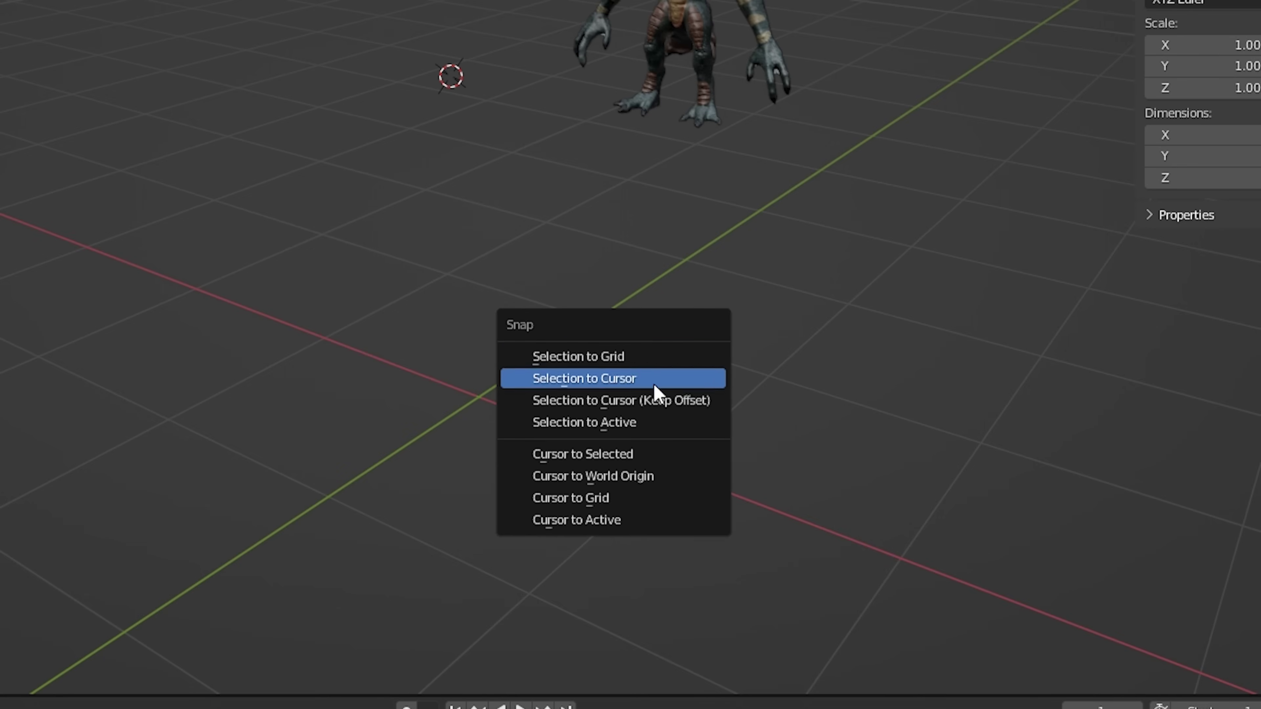
click(586, 486)
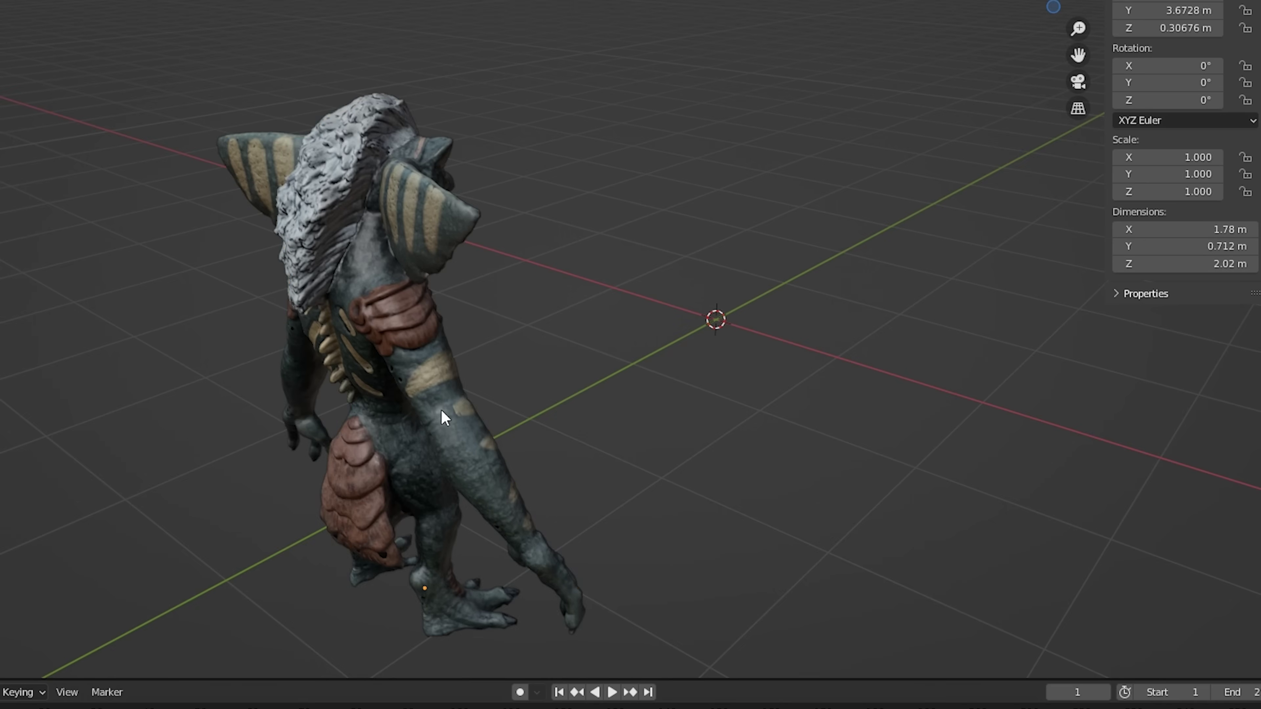
Step: Snap the gremlin mesh to the 3D cursor and view it from the front
key(shift+s)
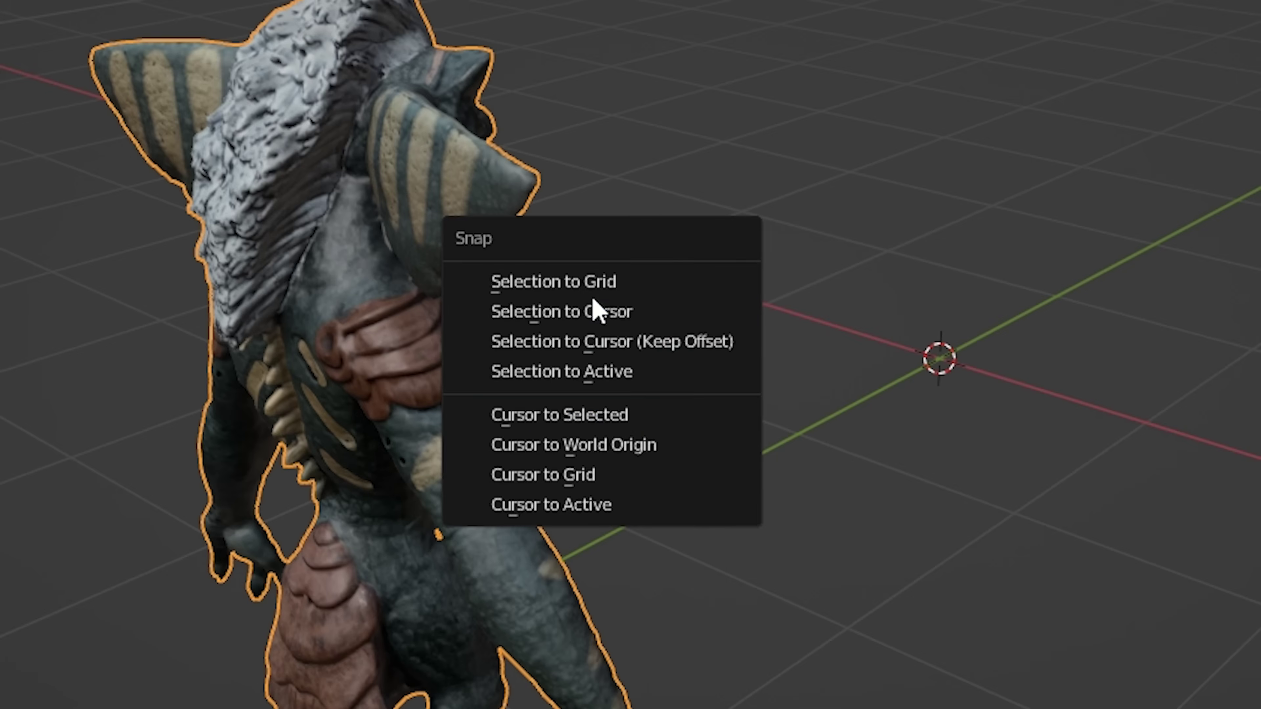
click(504, 292)
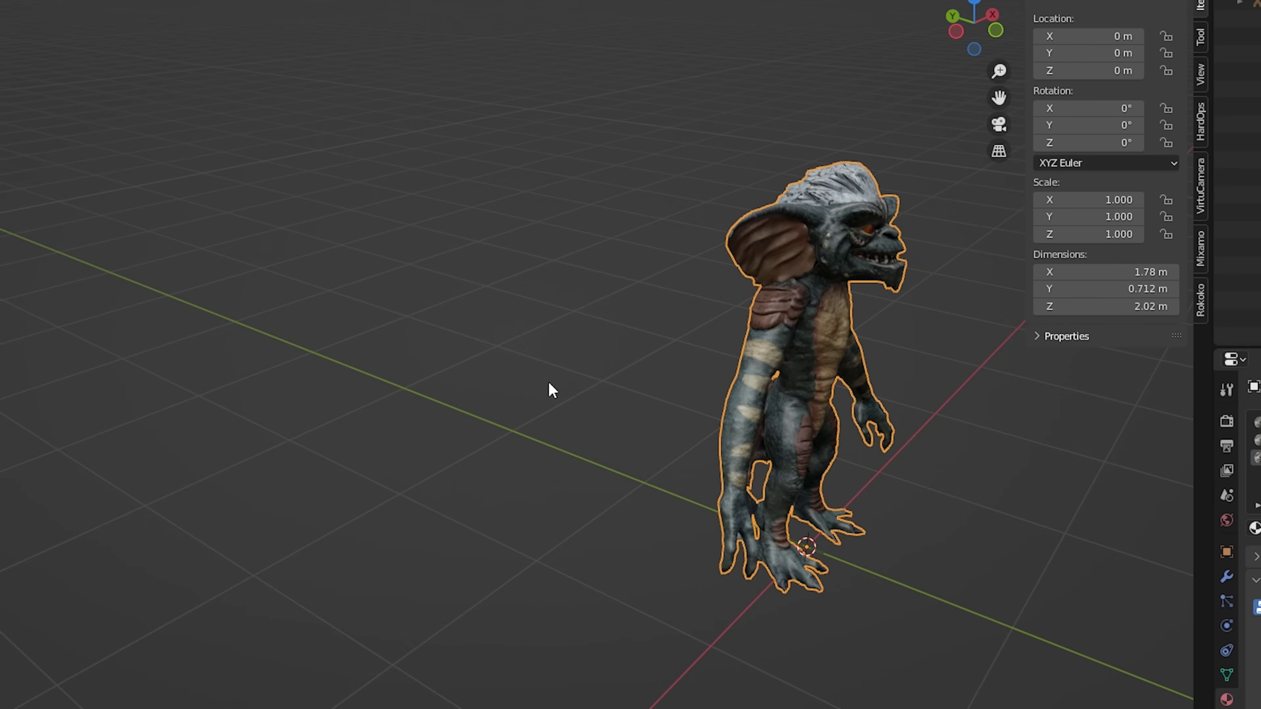
middle_drag(549, 382, 473, 365)
scroll(472, 365, down, 5)
scroll(682, 436, up, 5)
middle_drag(682, 436, 910, 466)
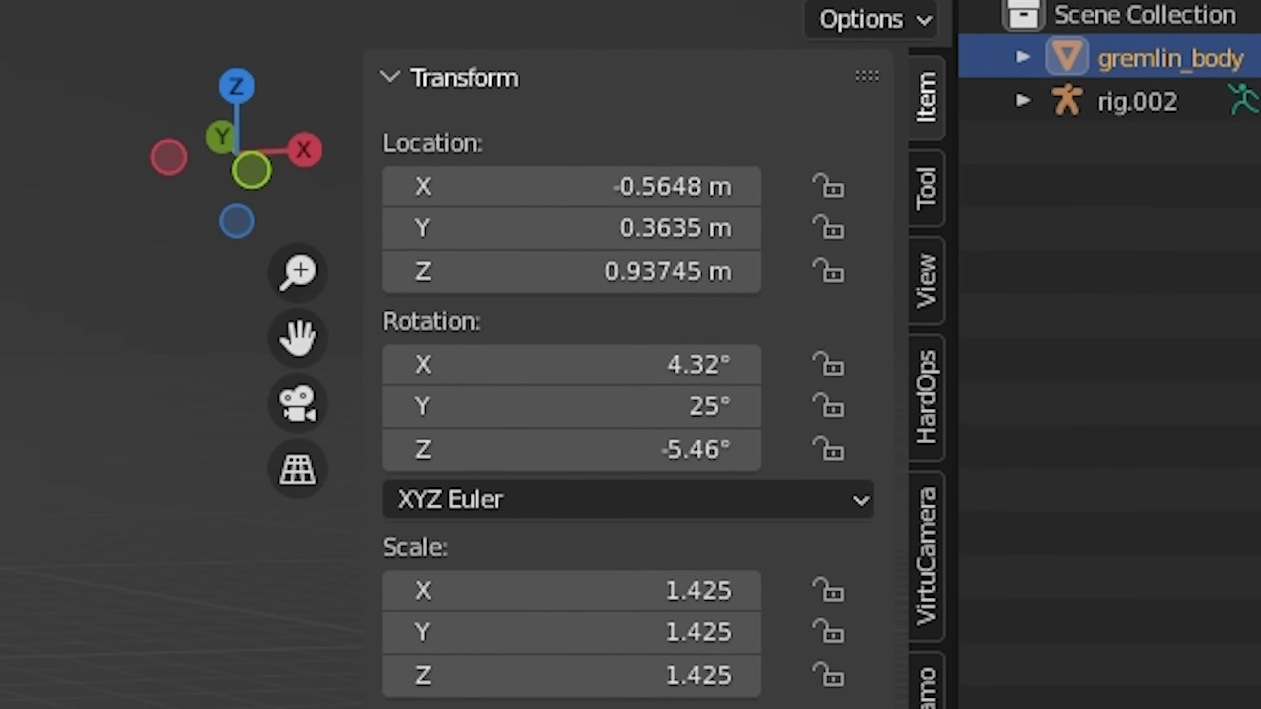
Step: Clear the mesh's location, rotation and scale, then move it along Y back over the rig
key(alt+g)
key(alt+r)
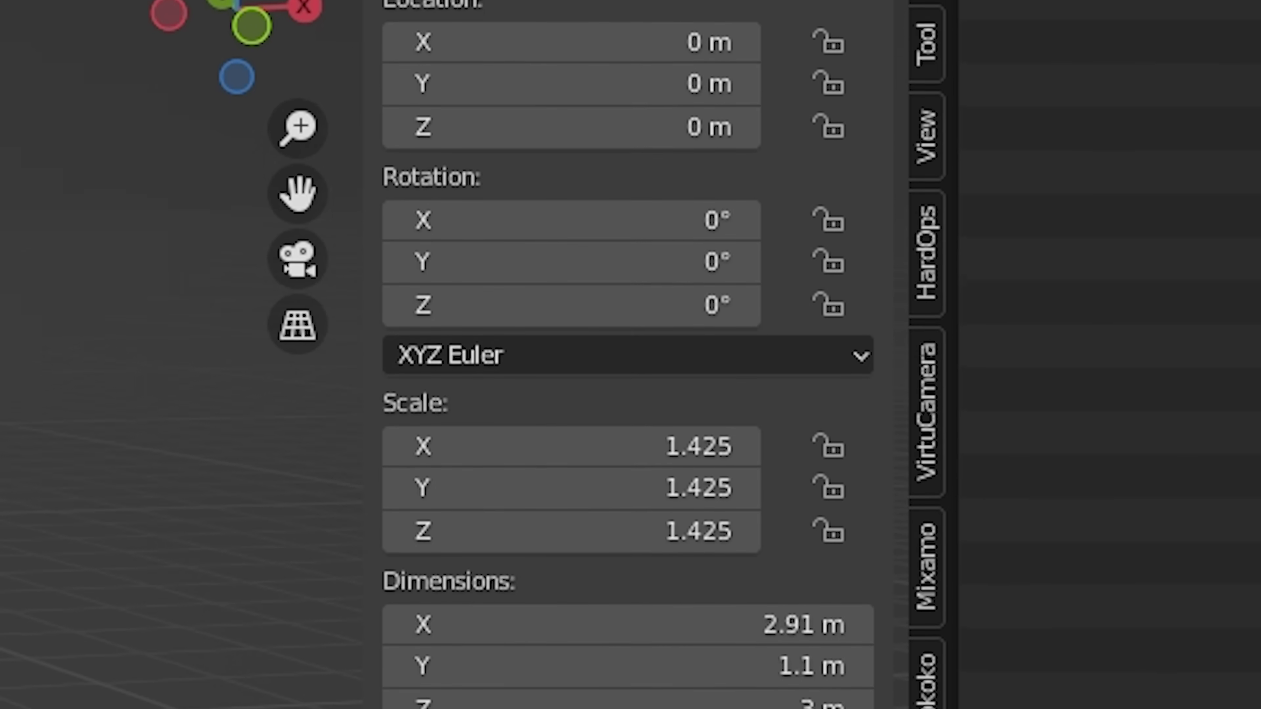
key(alt+s)
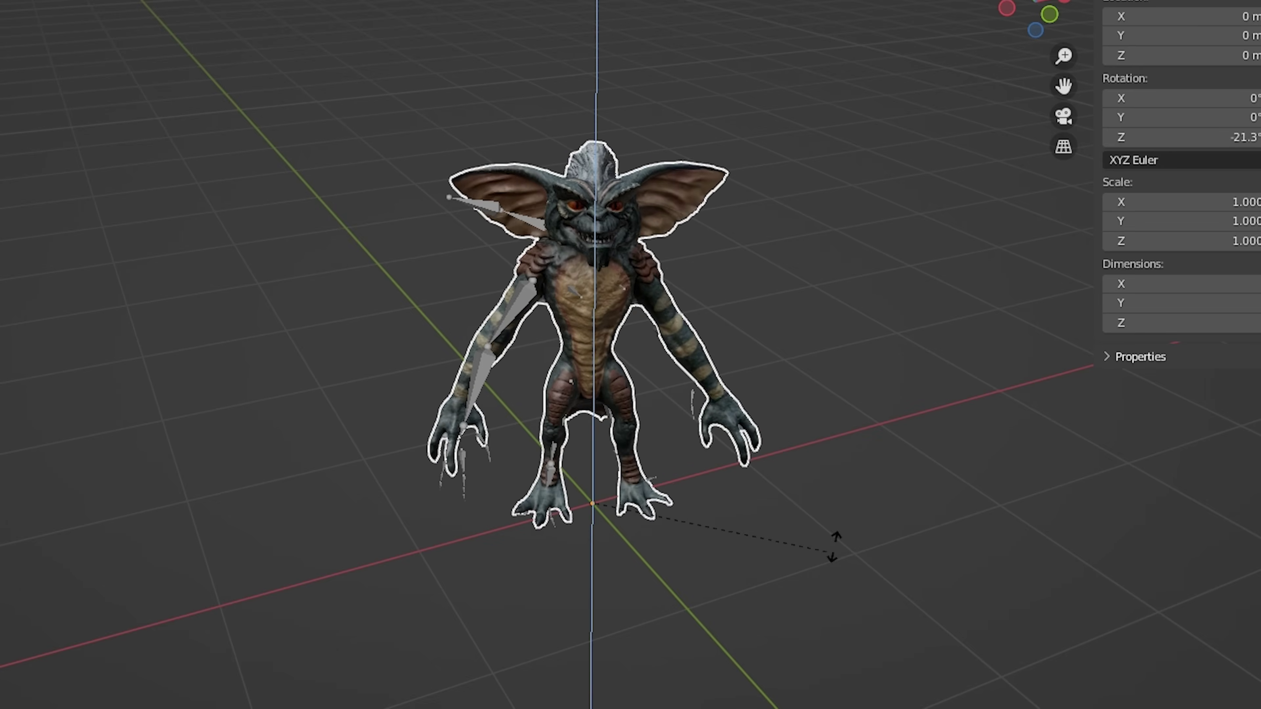
key(g)
key(y)
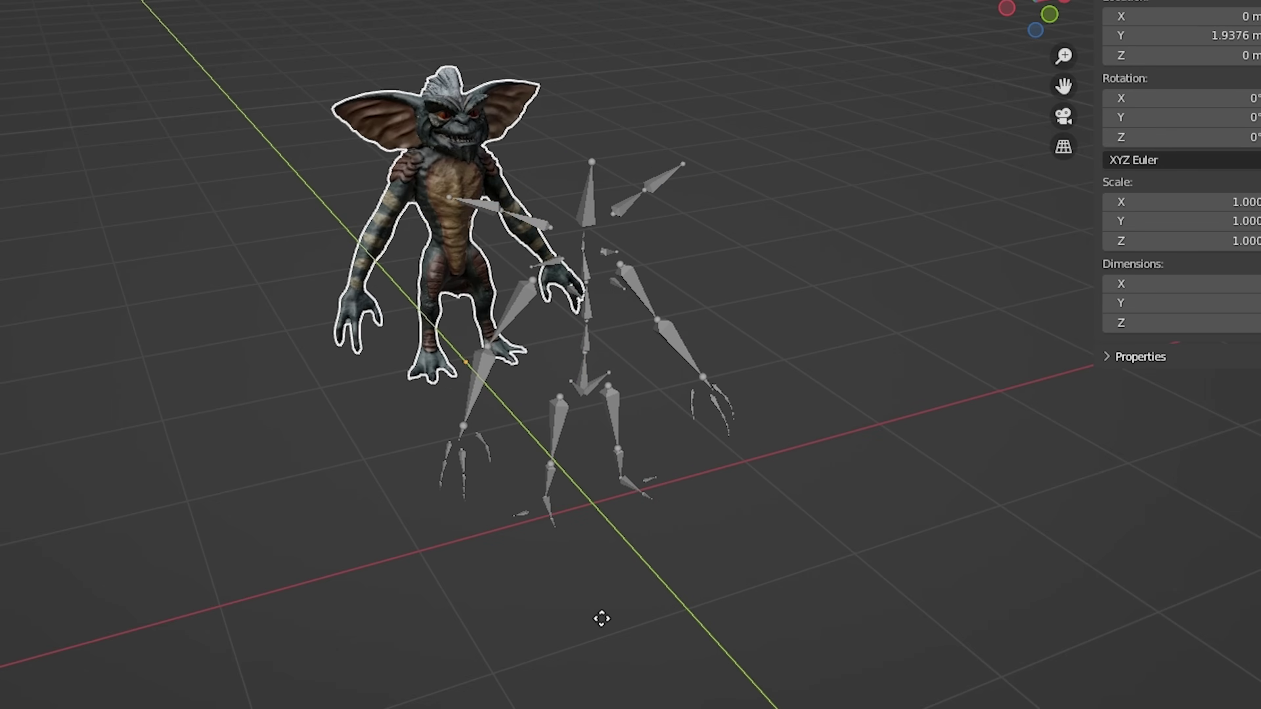
click(1019, 698)
Step: Widen the mesh along X to fit the rig and apply All Transforms so scale reads 1.000
key(KP_1)
key(s)
key(x)
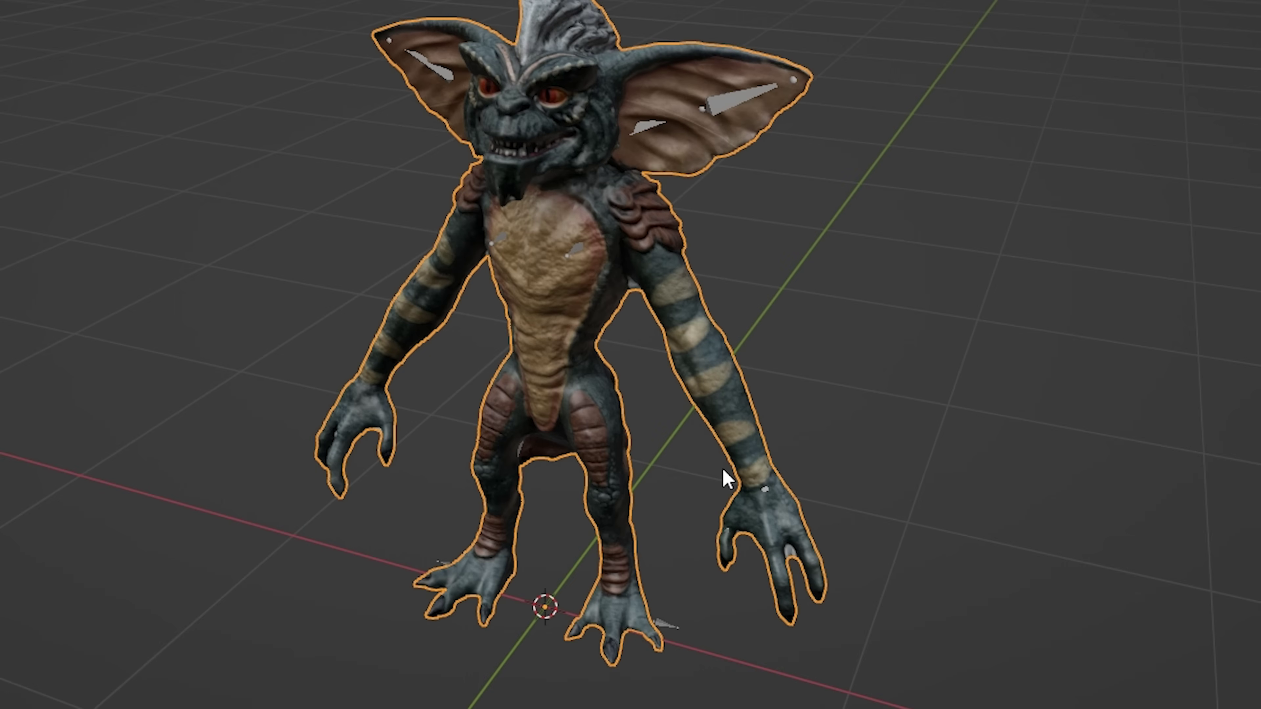
middle_drag(722, 469, 746, 442)
key(ctrl+a)
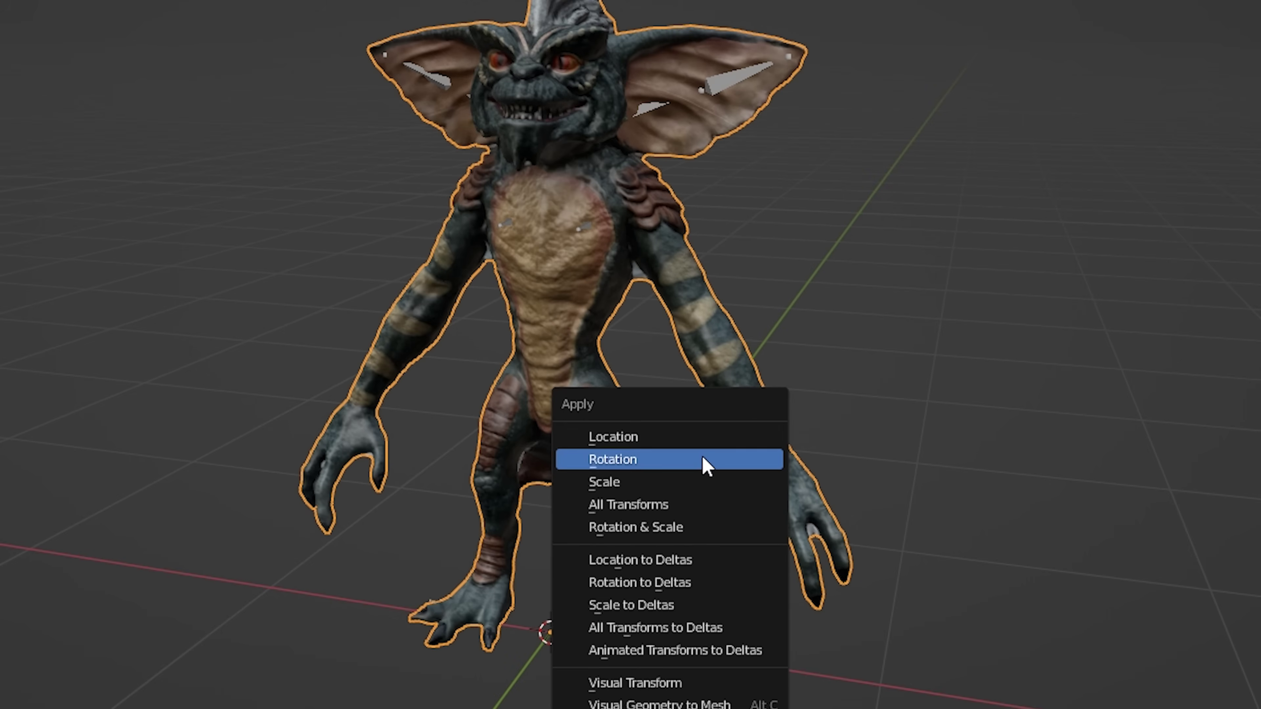
click(617, 512)
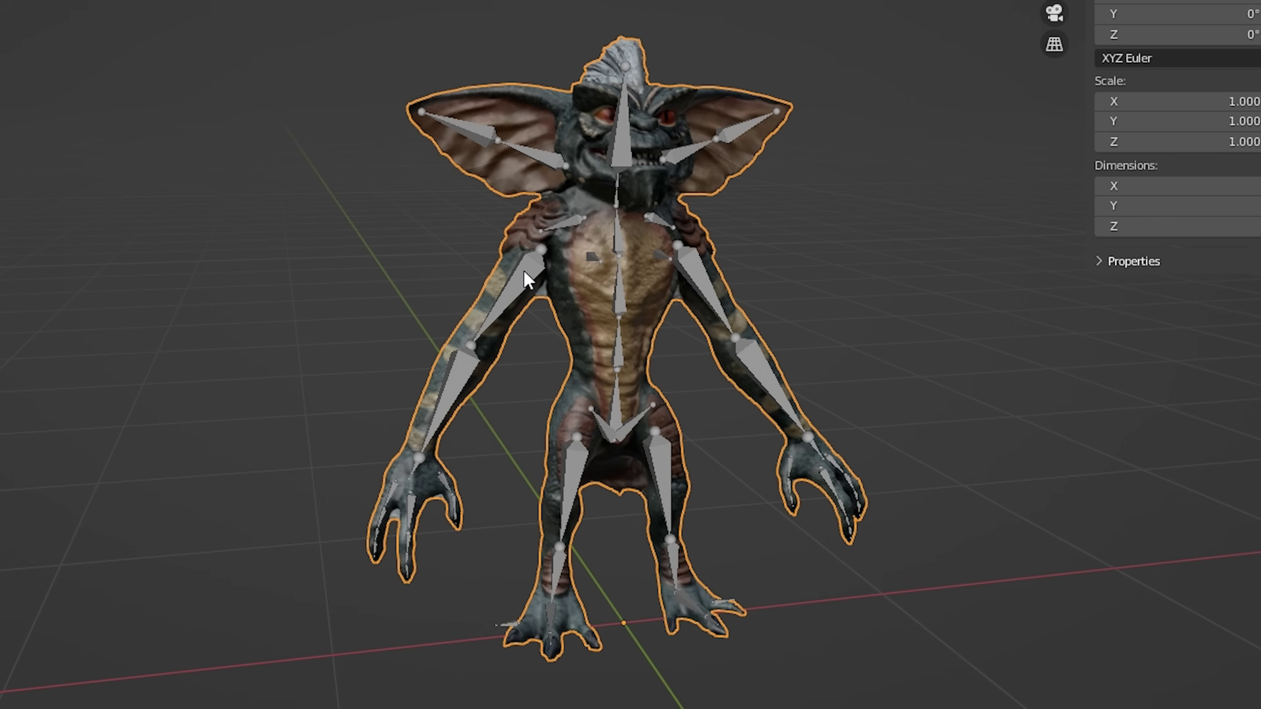
shift+click(527, 280)
Step: Parent the gremlin mesh to the skeleton With Automatic Weights
shift+middle_drag(731, 366, 698, 365)
key(ctrl+p)
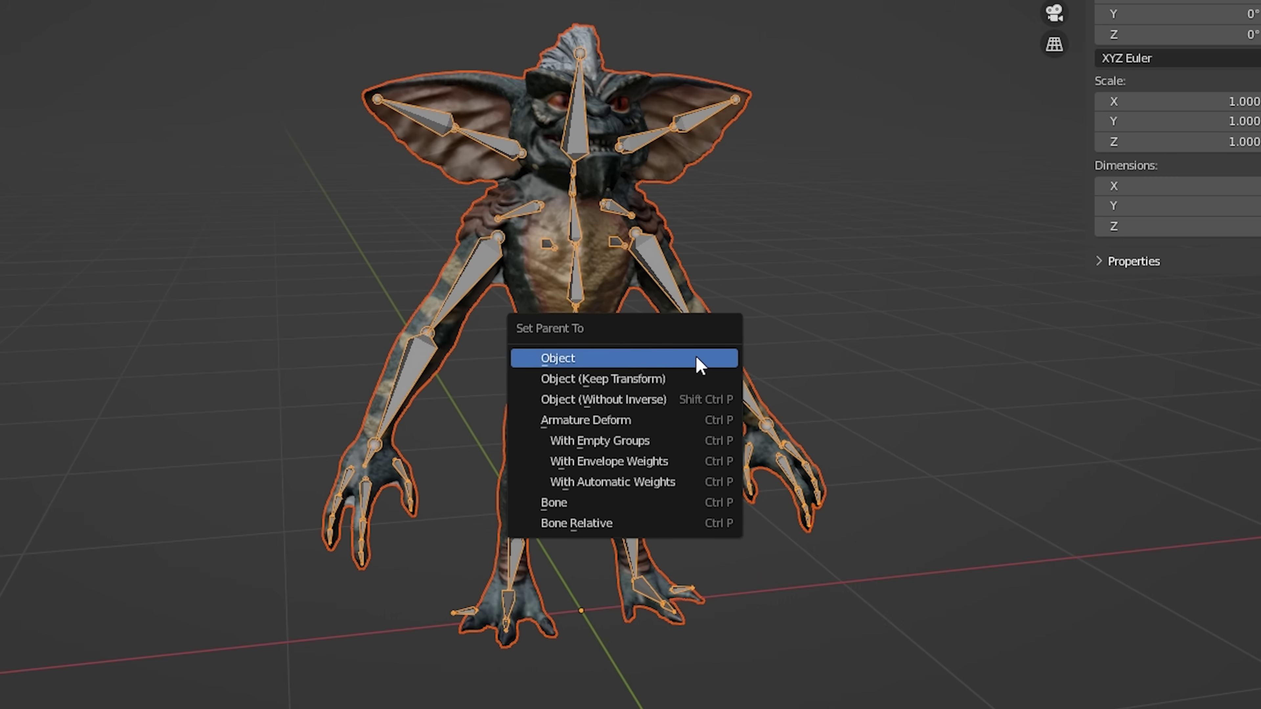
click(600, 483)
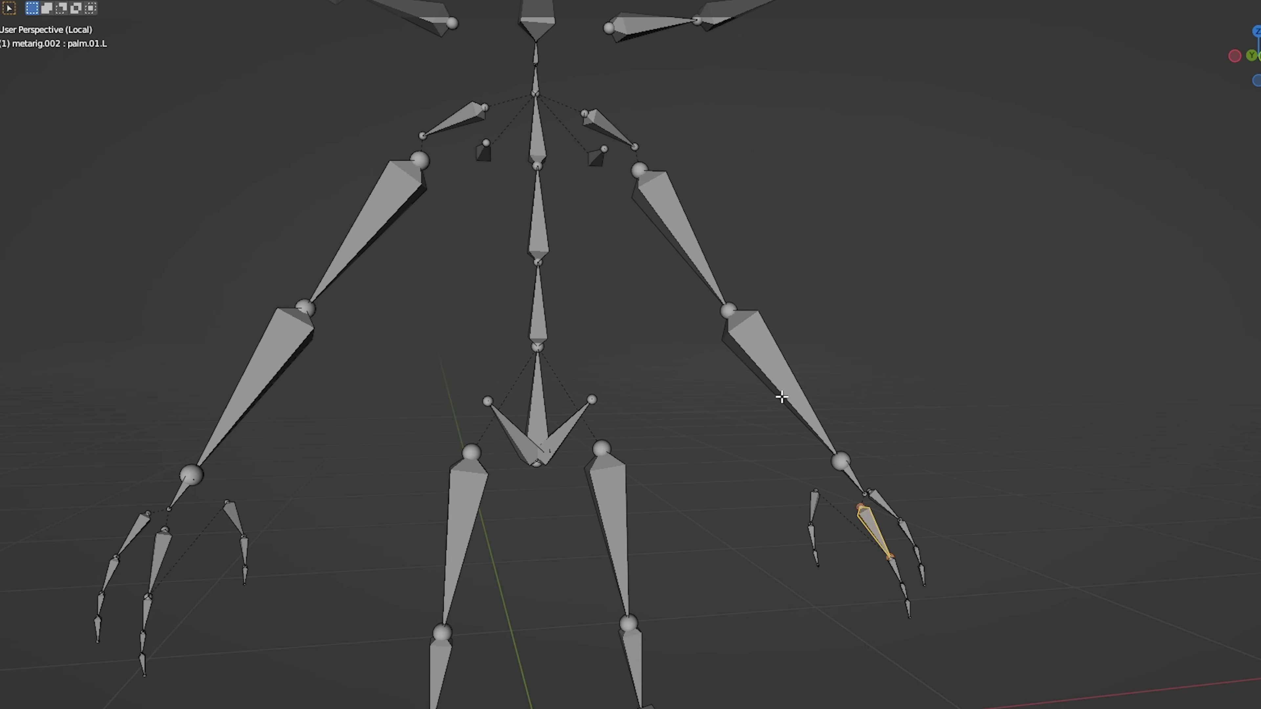
Step: Test the binding by rotating the forearm, upper arm and spine.001 bones
click(851, 429)
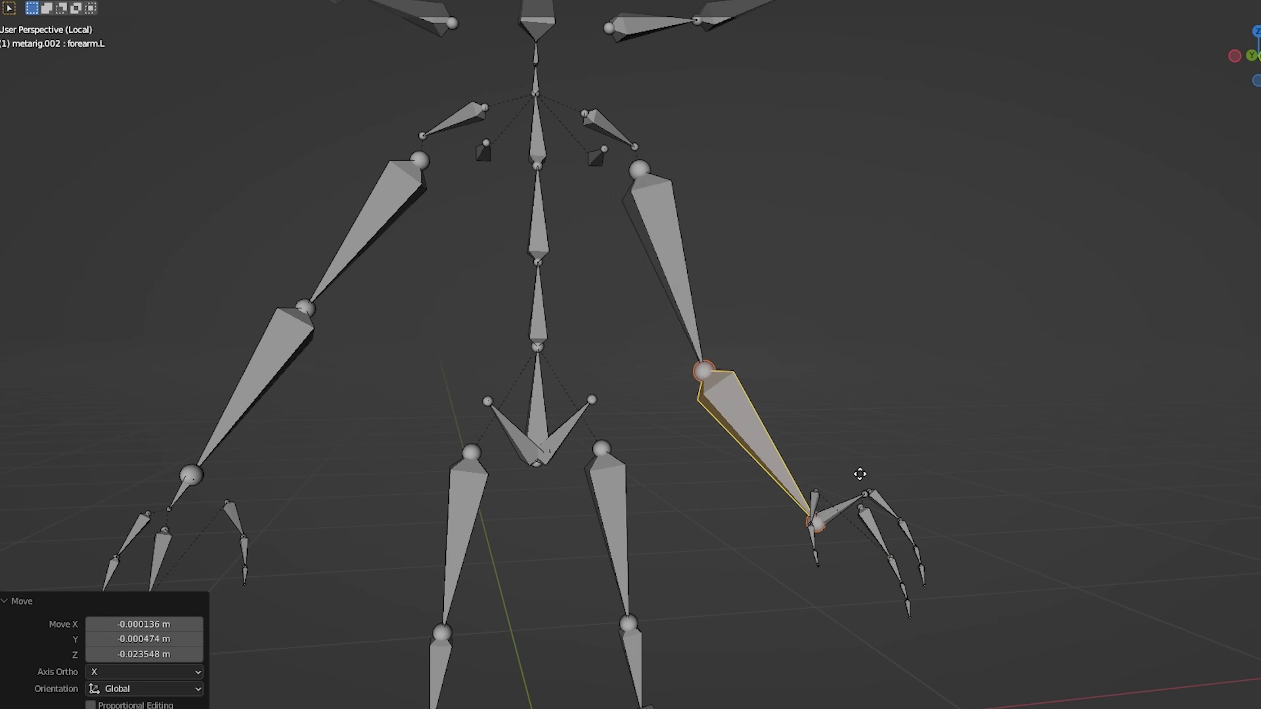
click(684, 211)
key(r)
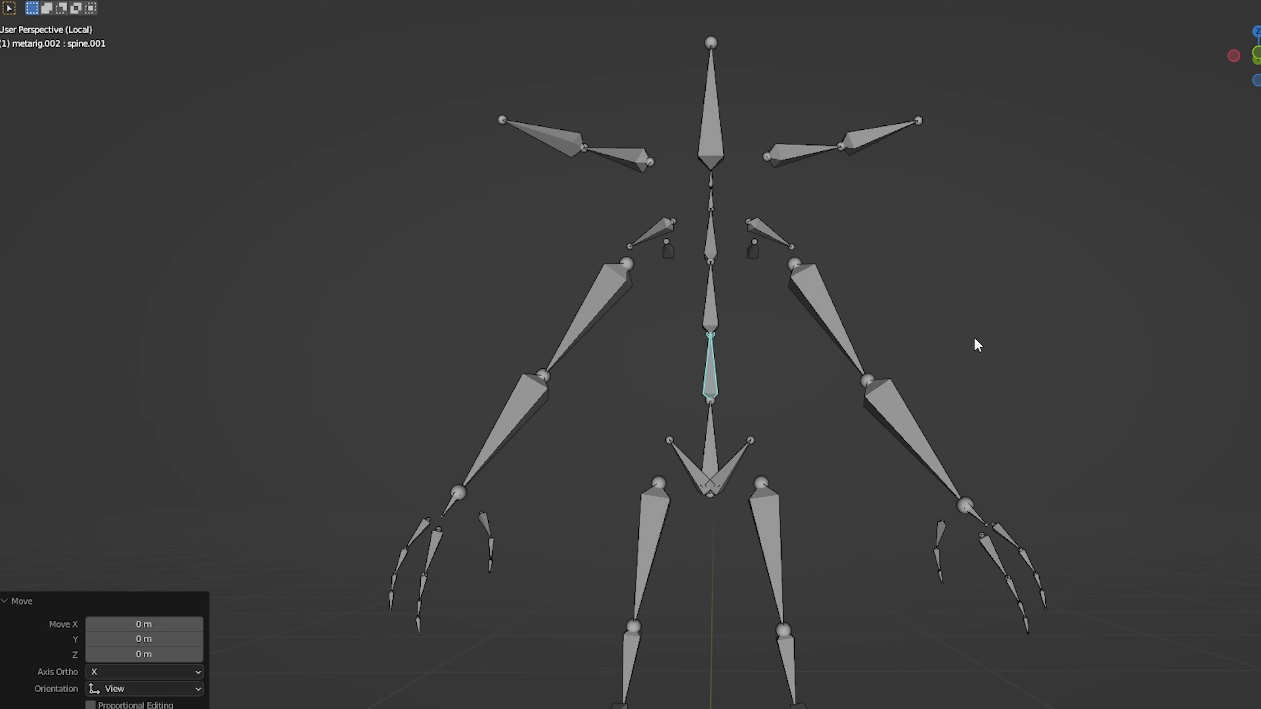
key(r)
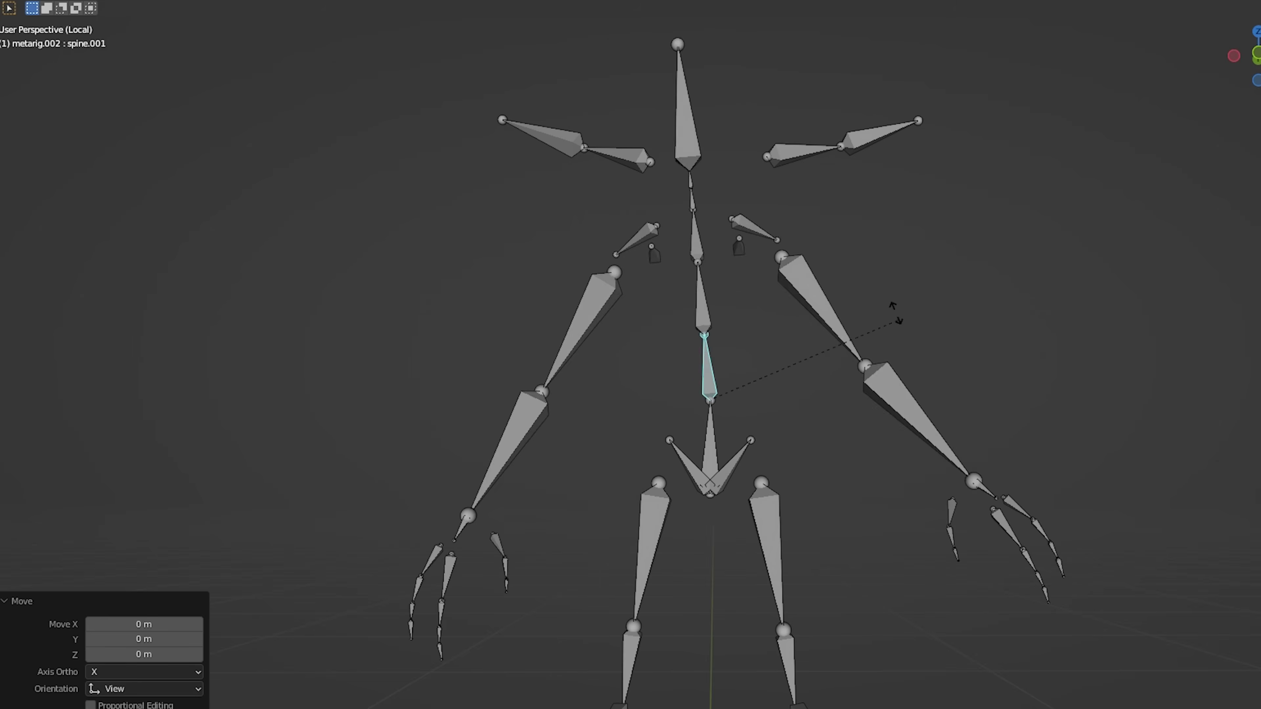
Step: Tilt spine.001 and trial-rotate the ear bone to check its deformation, then cancel
right_click(867, 324)
middle_drag(867, 324, 744, 338)
key(r)
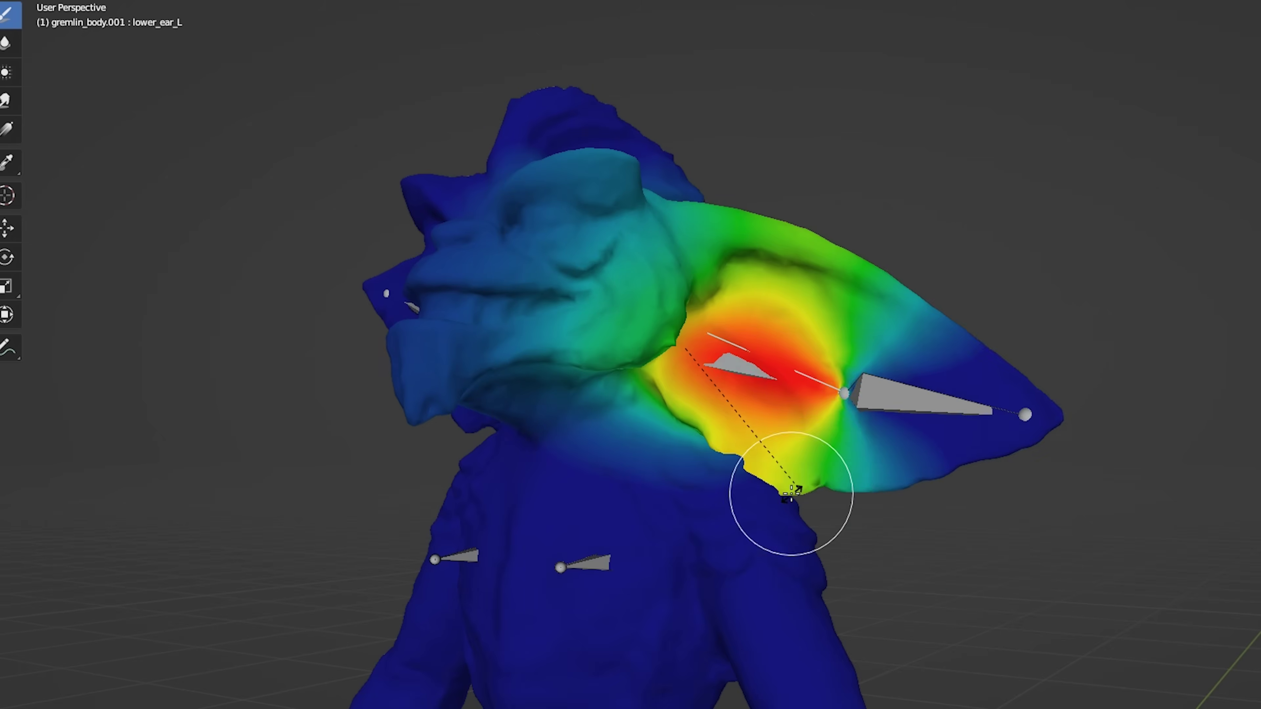
click(797, 470)
key(ctrl+z)
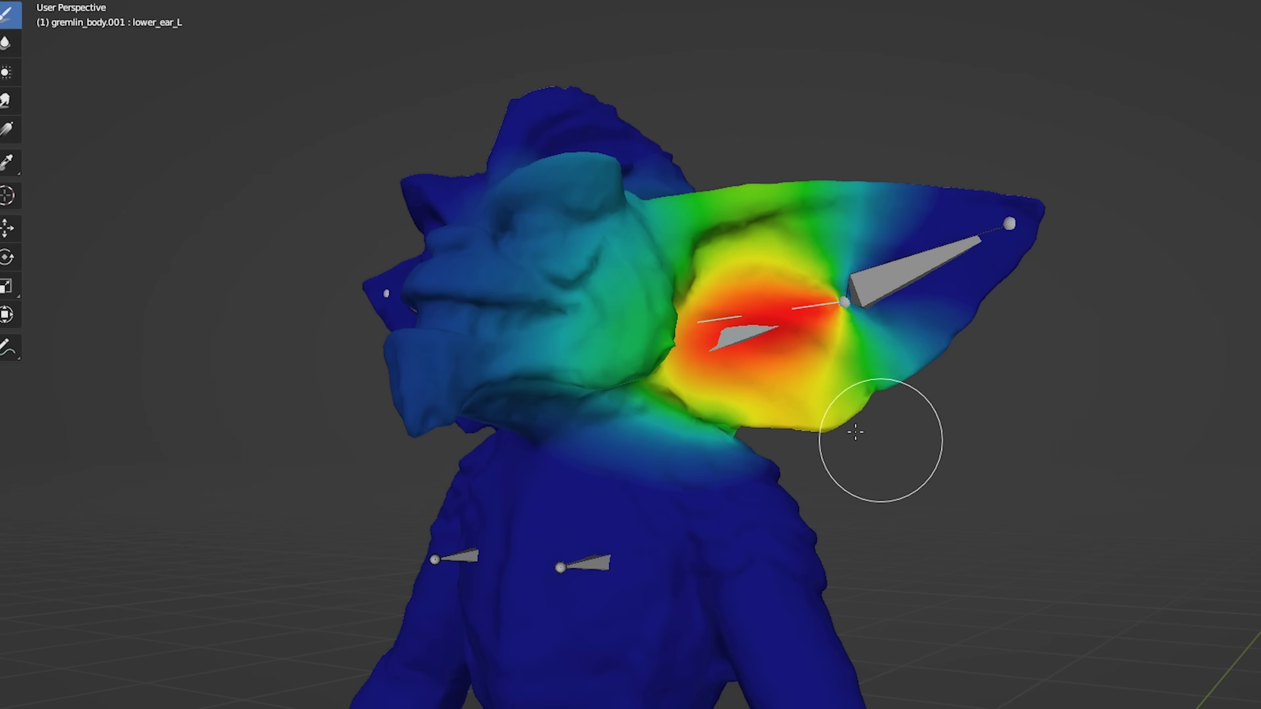
key(r)
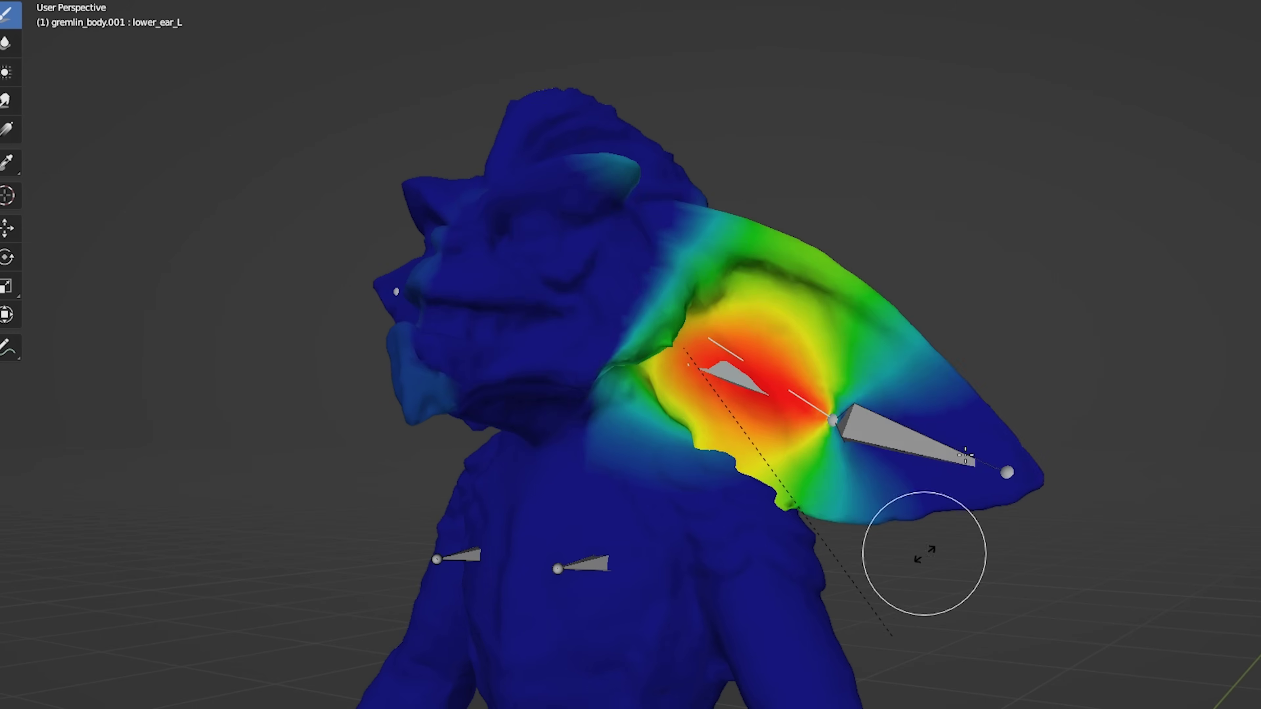
key(Escape)
Step: Paint lower_ear_L weight over the head with the Add brush, retesting ear bone rotation and scale
key(shift+space)
click(71, 22)
mouse_move(586, 238)
mouse_down()
mouse_move(591, 338)
mouse_move(534, 394)
mouse_up()
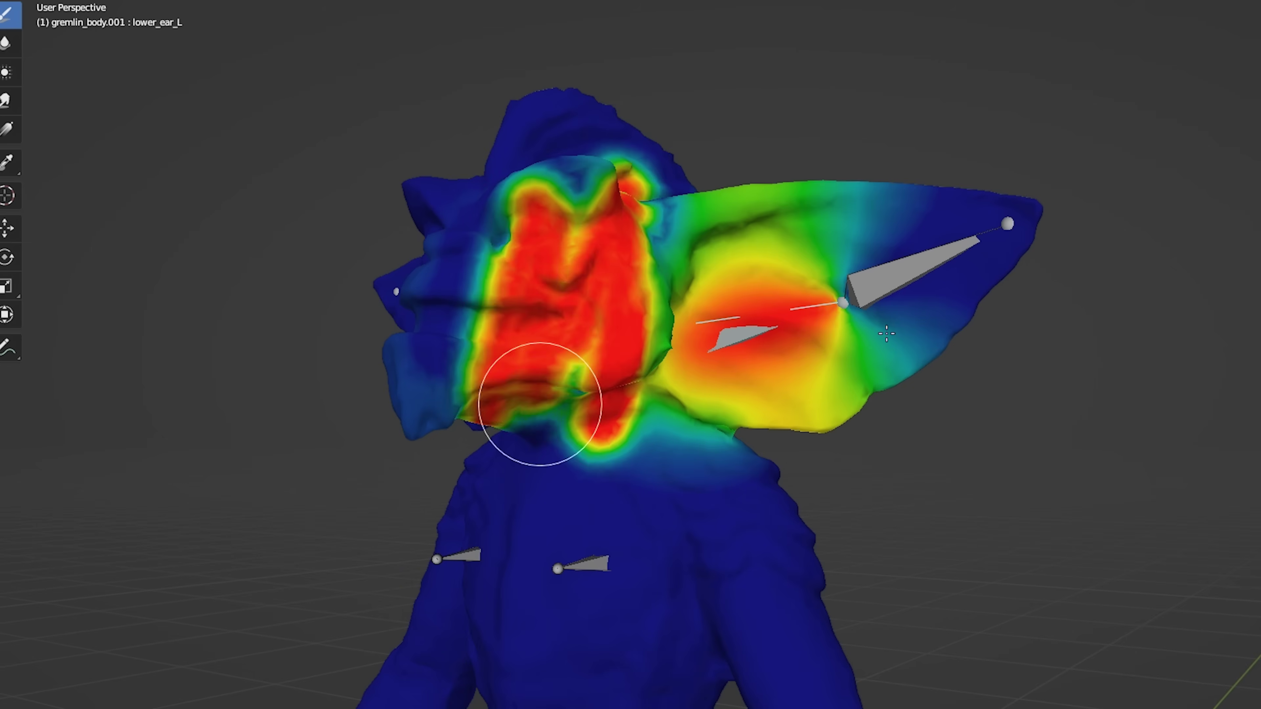
key(r)
click(958, 332)
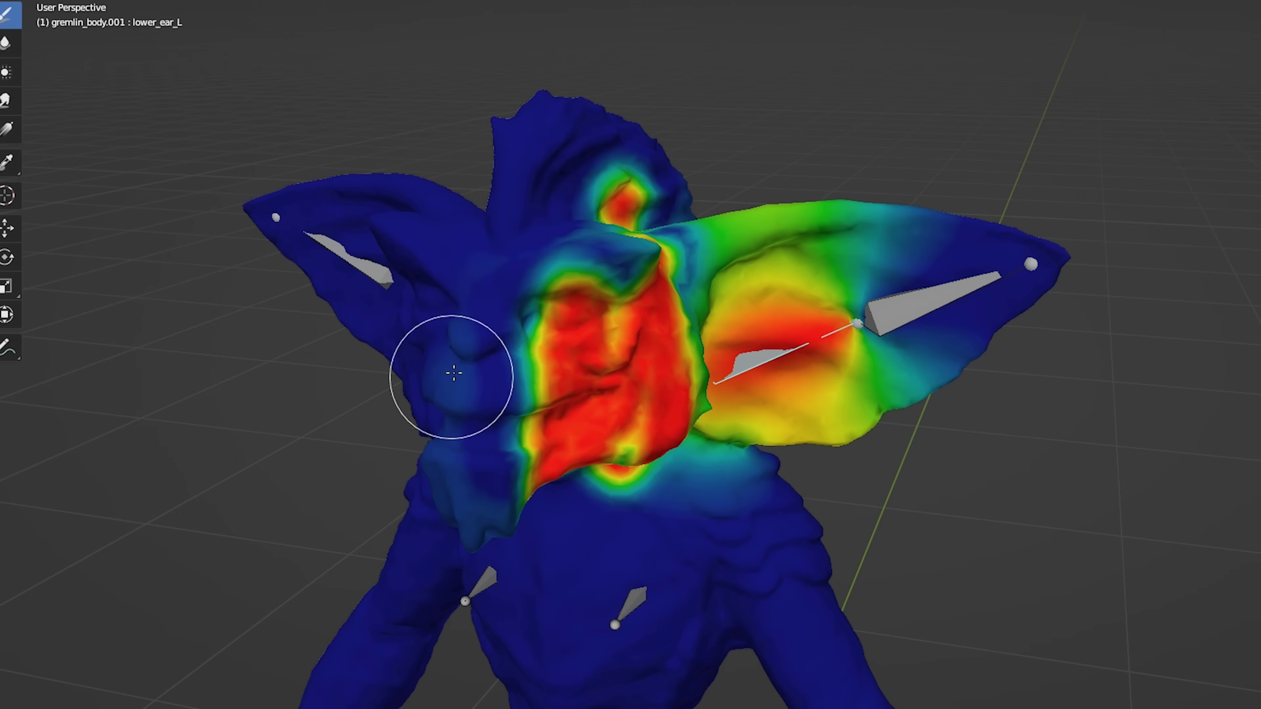
drag(456, 375, 620, 173)
key(s)
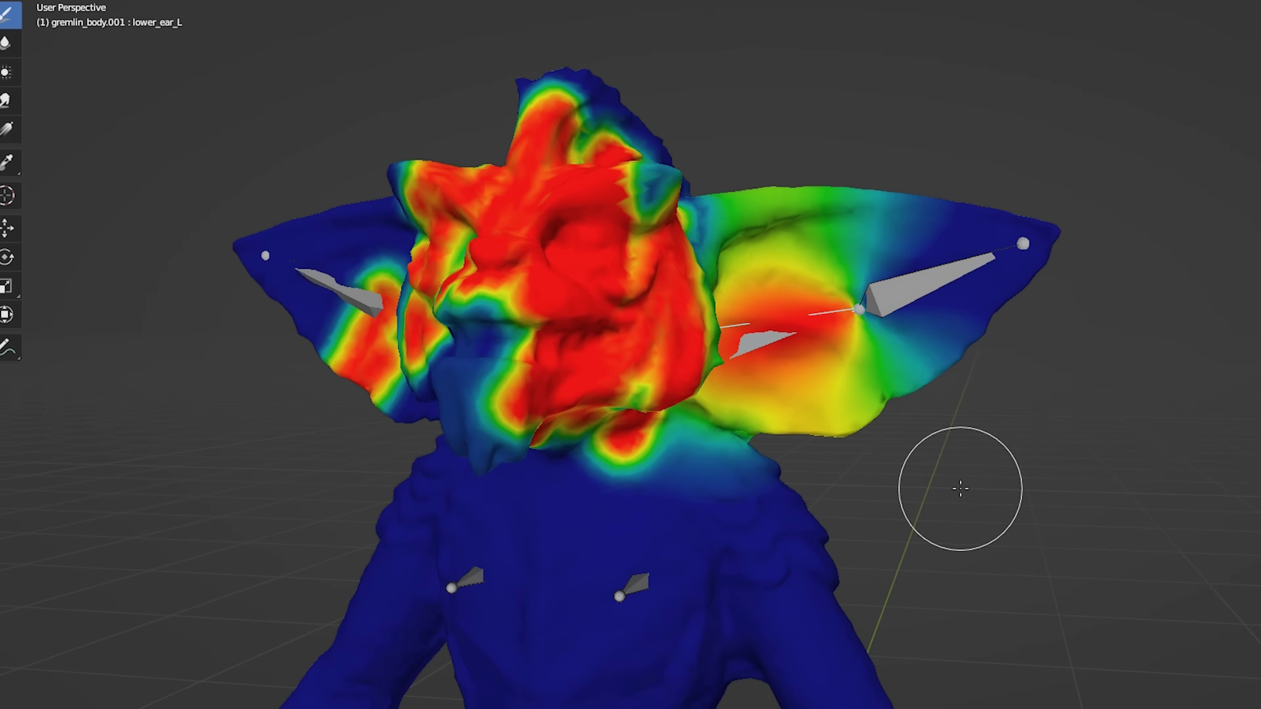
click(957, 484)
key(shift+space)
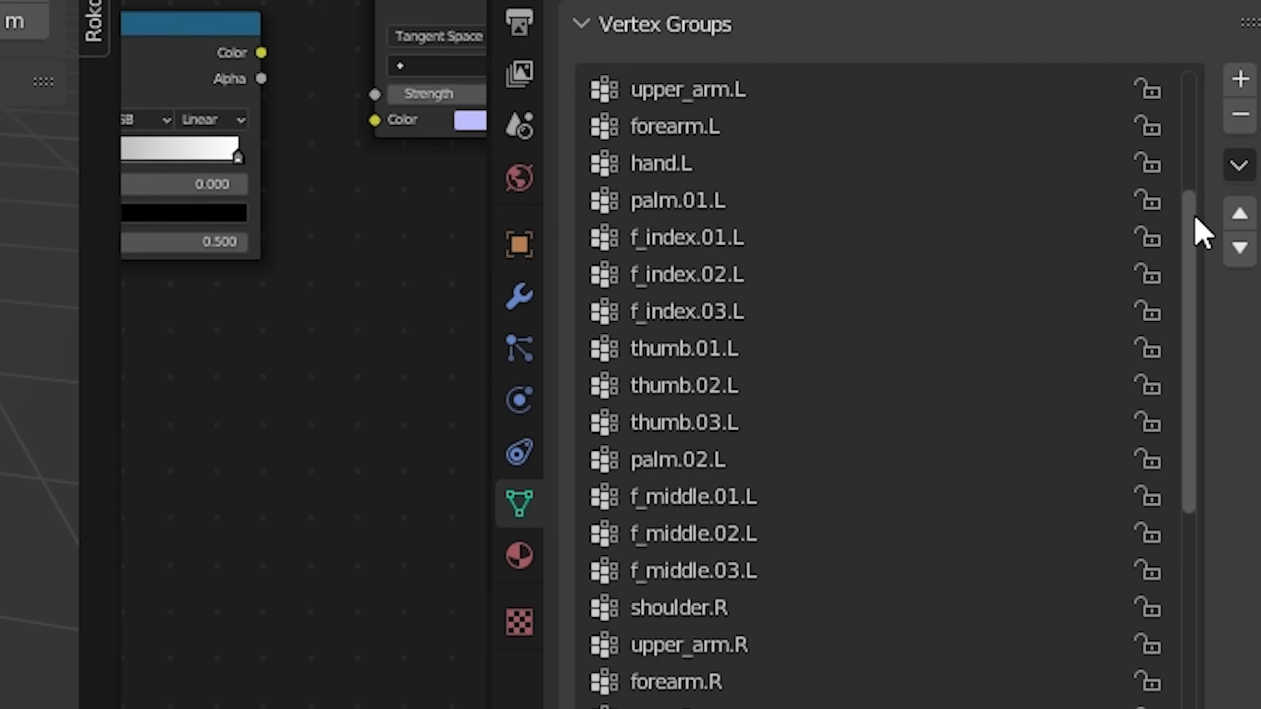
Step: Step through the vertex groups' weights, from pelvis.R, thigh.L and shin.L to foot.R
drag(1196, 218, 1210, 549)
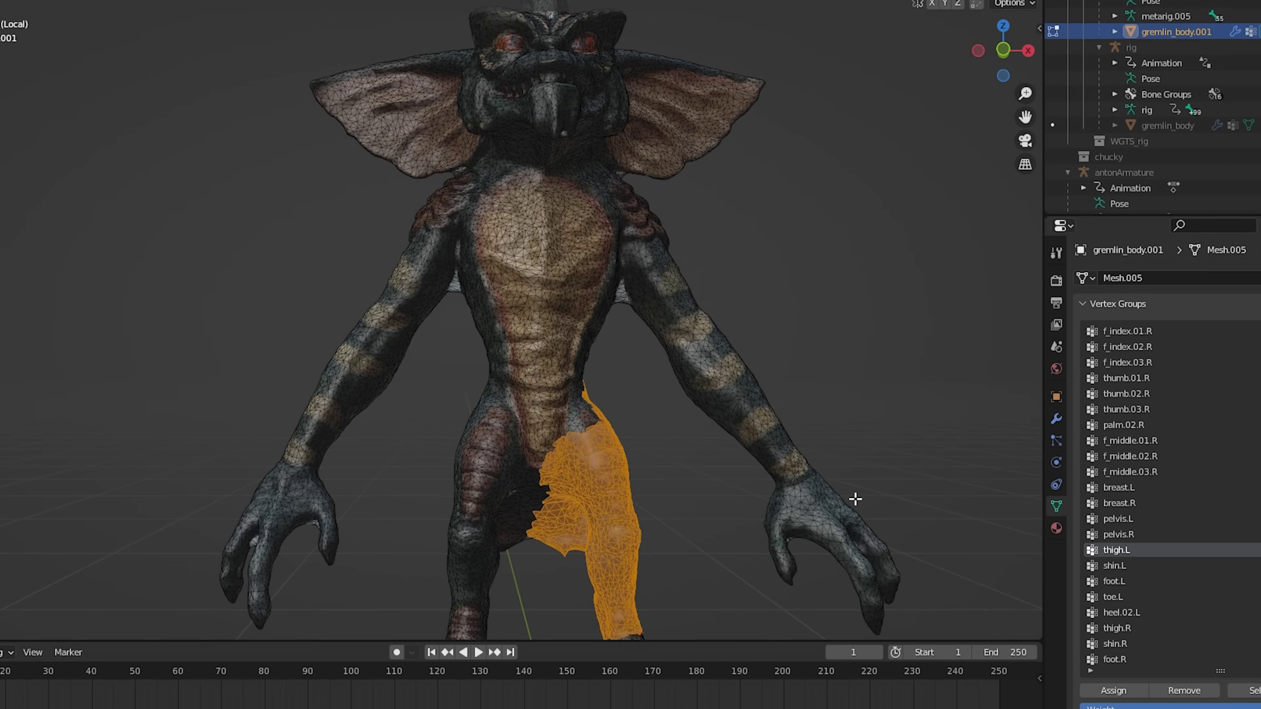
middle_drag(979, 547, 1126, 583)
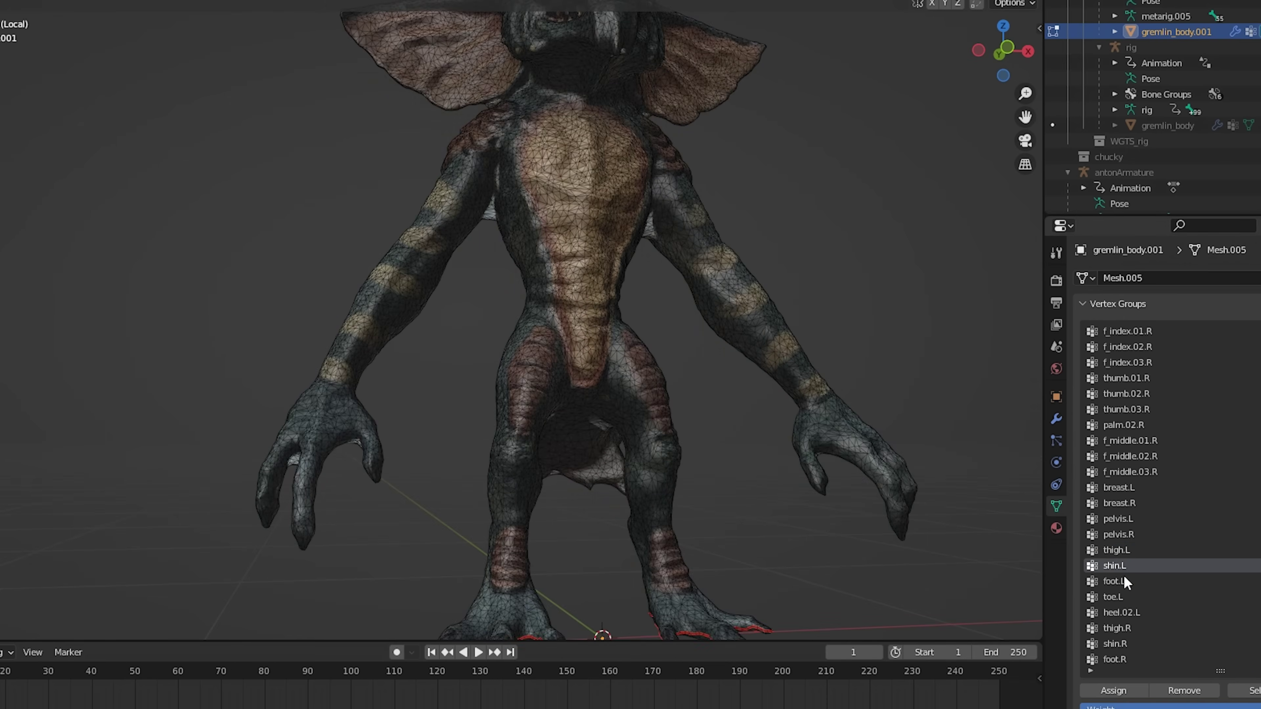
scroll(739, 503, down, 8)
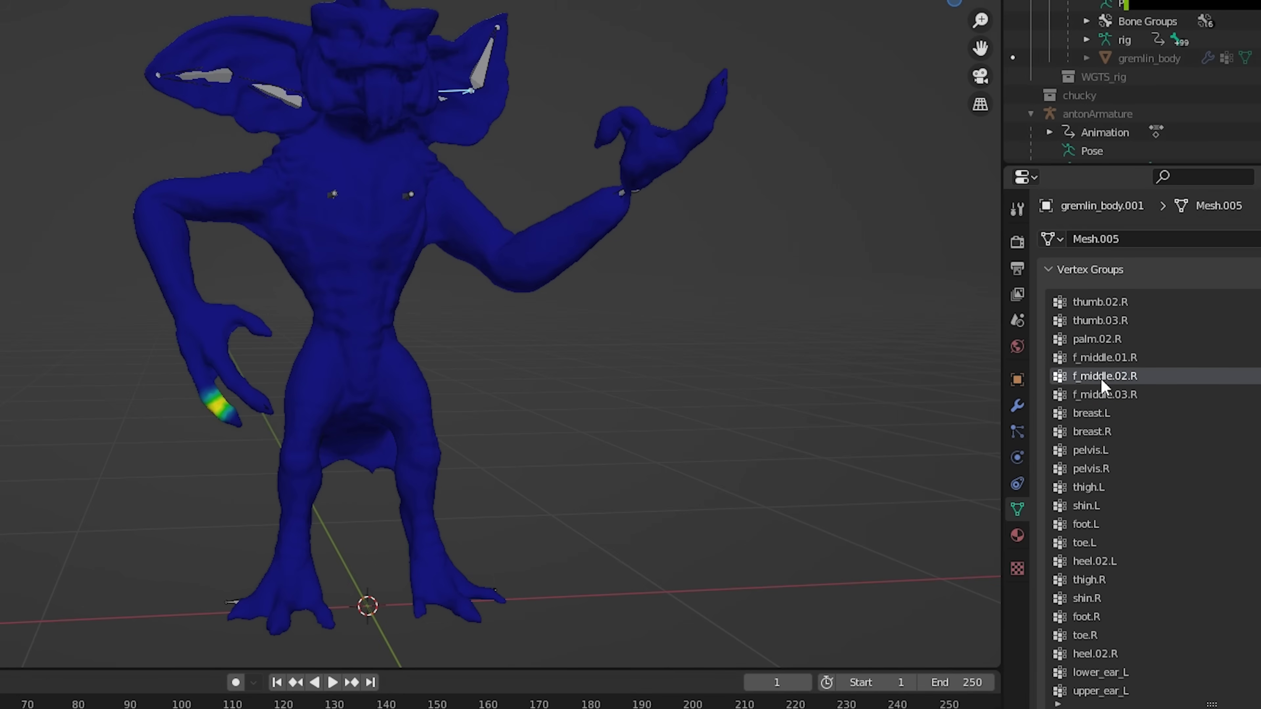
click(1093, 431)
click(1091, 450)
click(1090, 469)
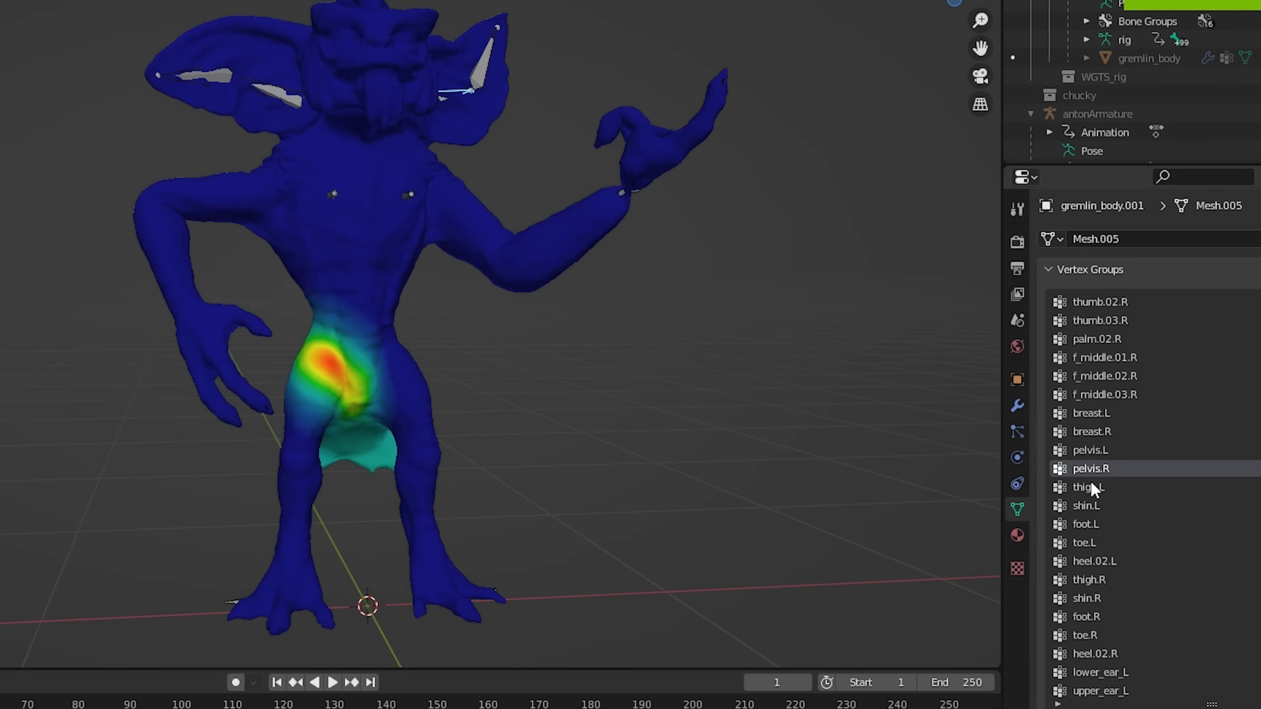
click(1091, 486)
click(1090, 505)
click(1089, 524)
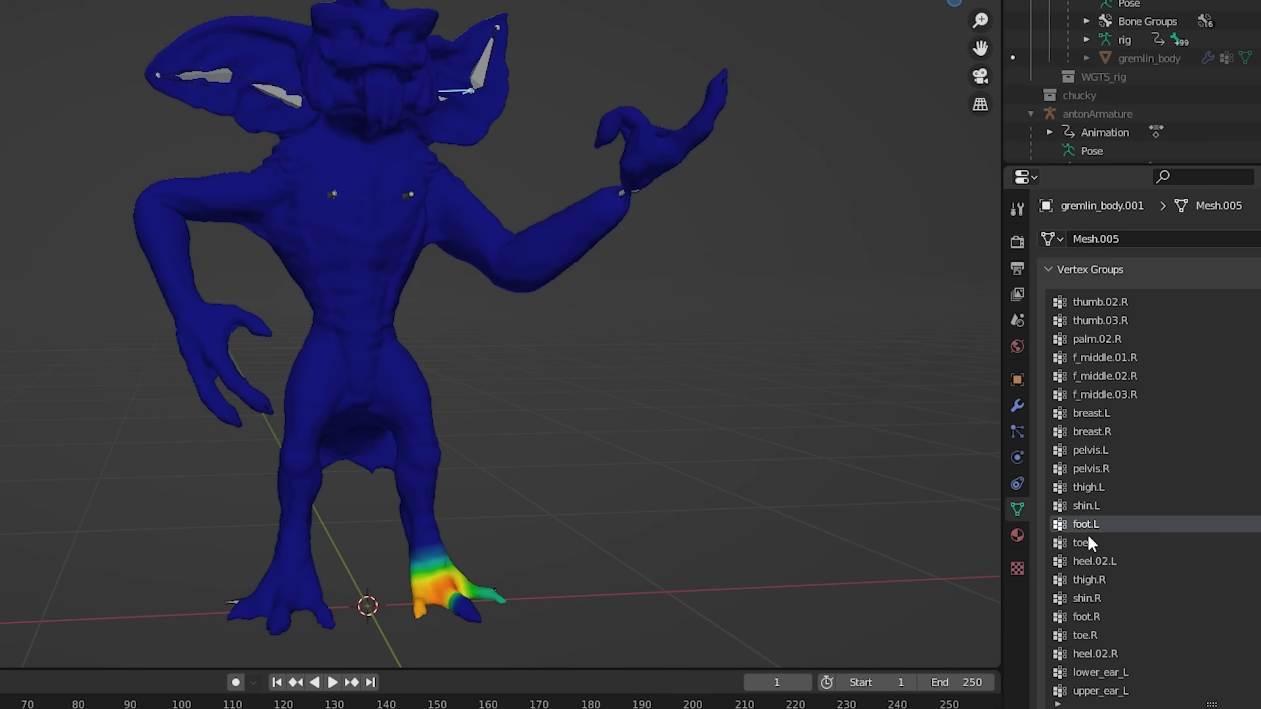
click(1088, 585)
click(1089, 601)
click(1090, 621)
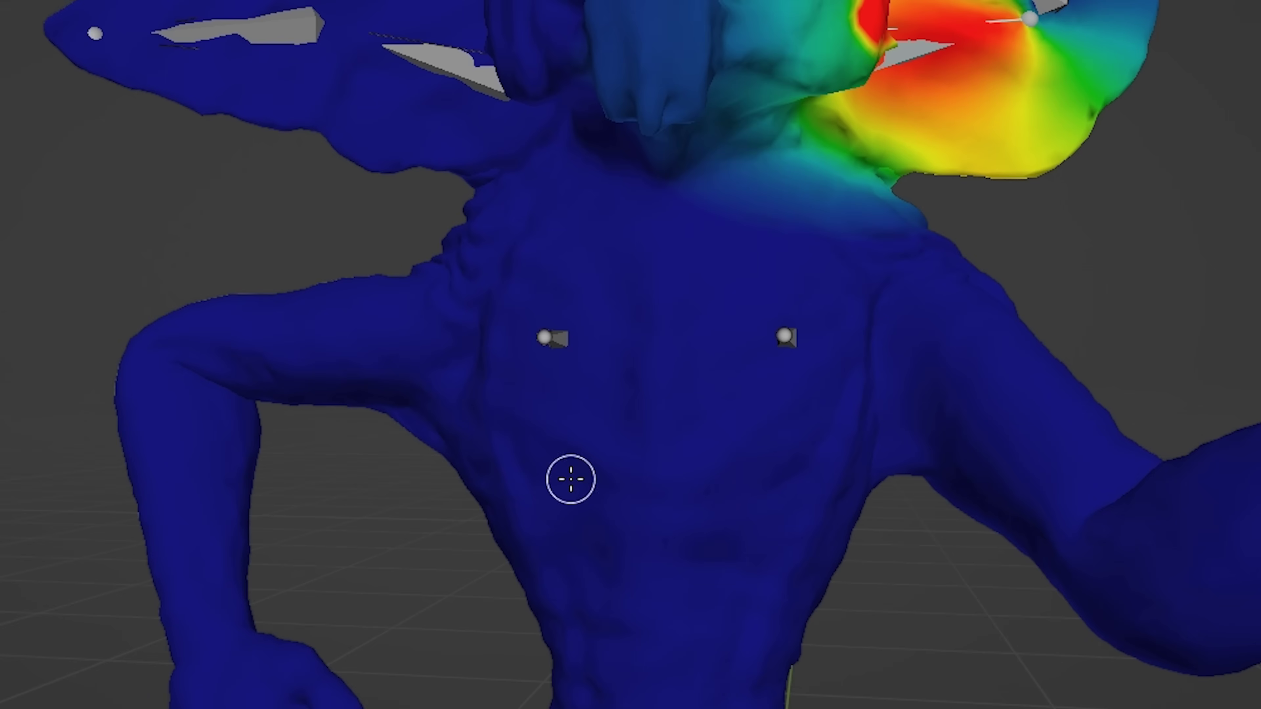
Step: Paint in the gap in the right eye's weights and orbit to inspect the ear weights
click(706, 319)
middle_drag(764, 462, 775, 471)
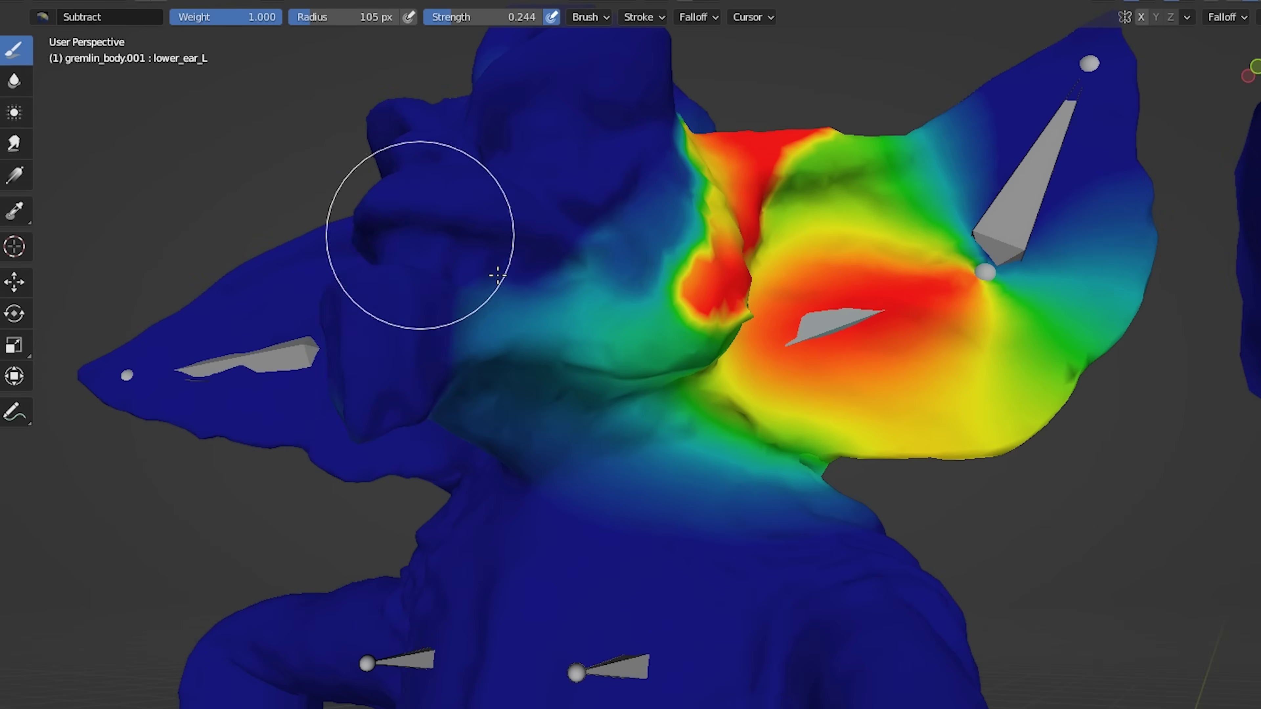
middle_drag(416, 225, 886, 493)
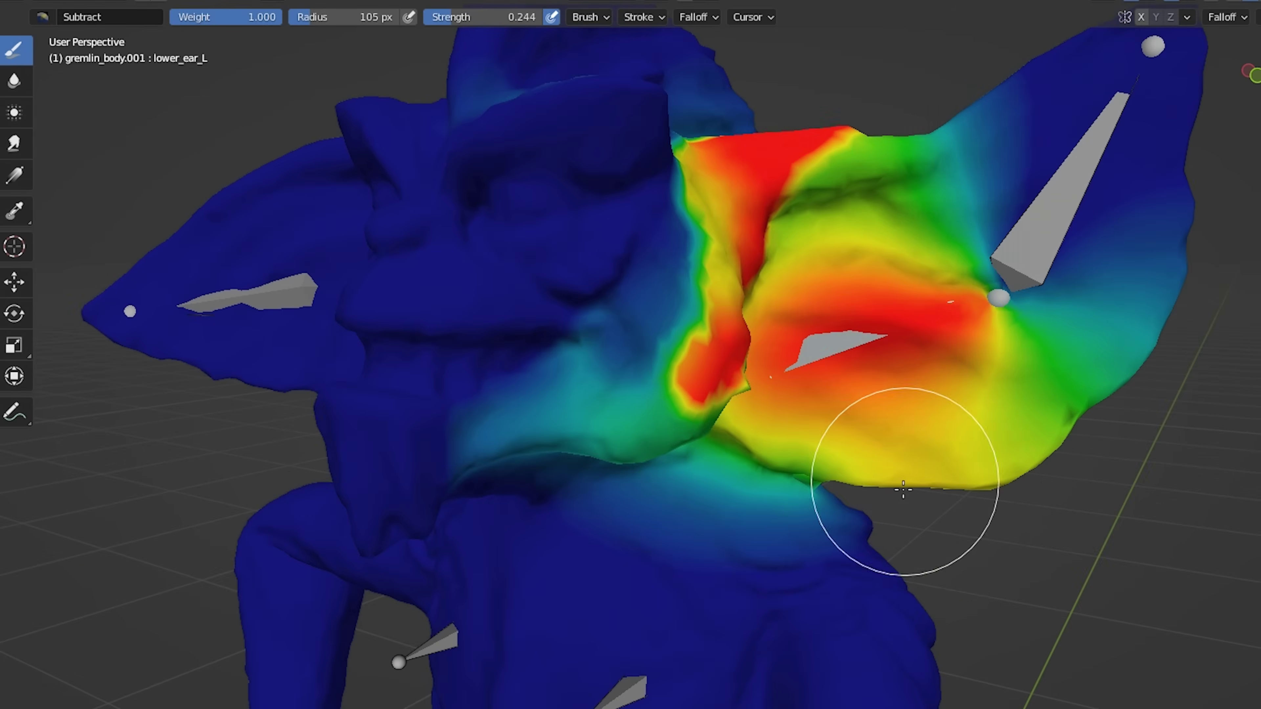
scroll(537, 367, up, 4)
mouse_move(536, 367)
middle_down()
mouse_move(530, 395)
mouse_move(684, 428)
mouse_move(619, 316)
middle_up()
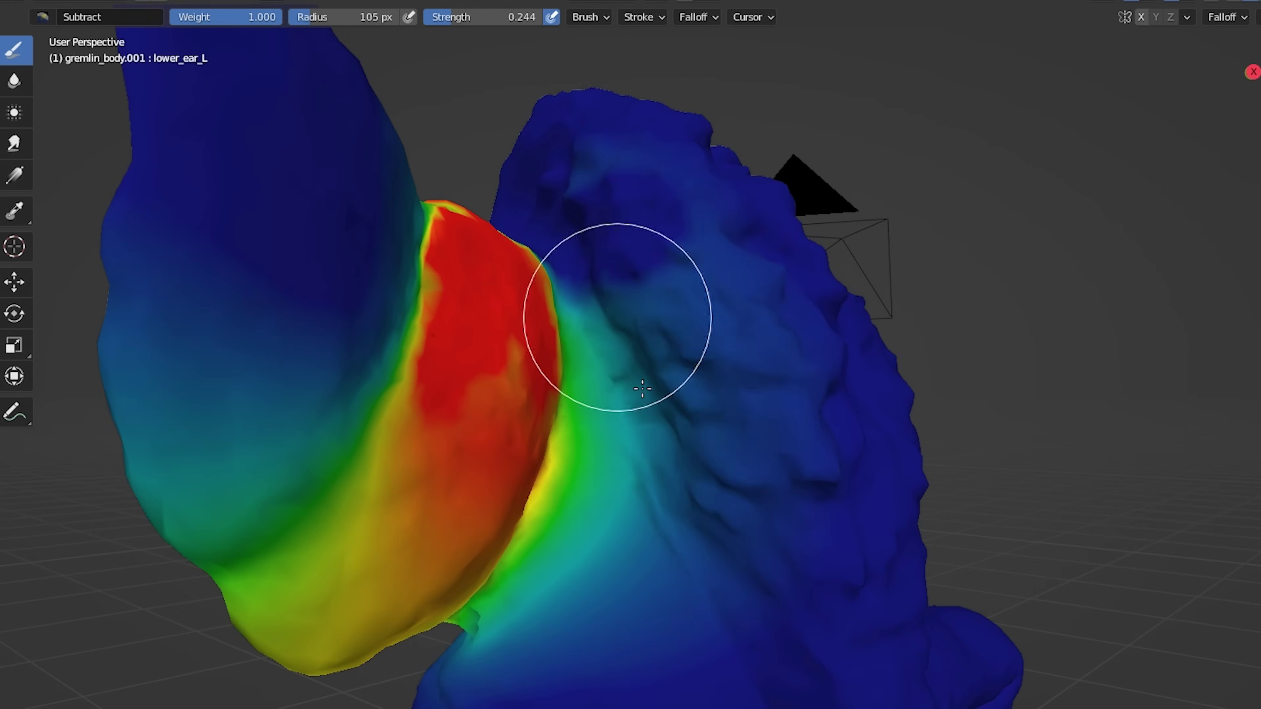
mouse_move(822, 584)
middle_down()
mouse_move(740, 278)
mouse_move(723, 450)
middle_up()
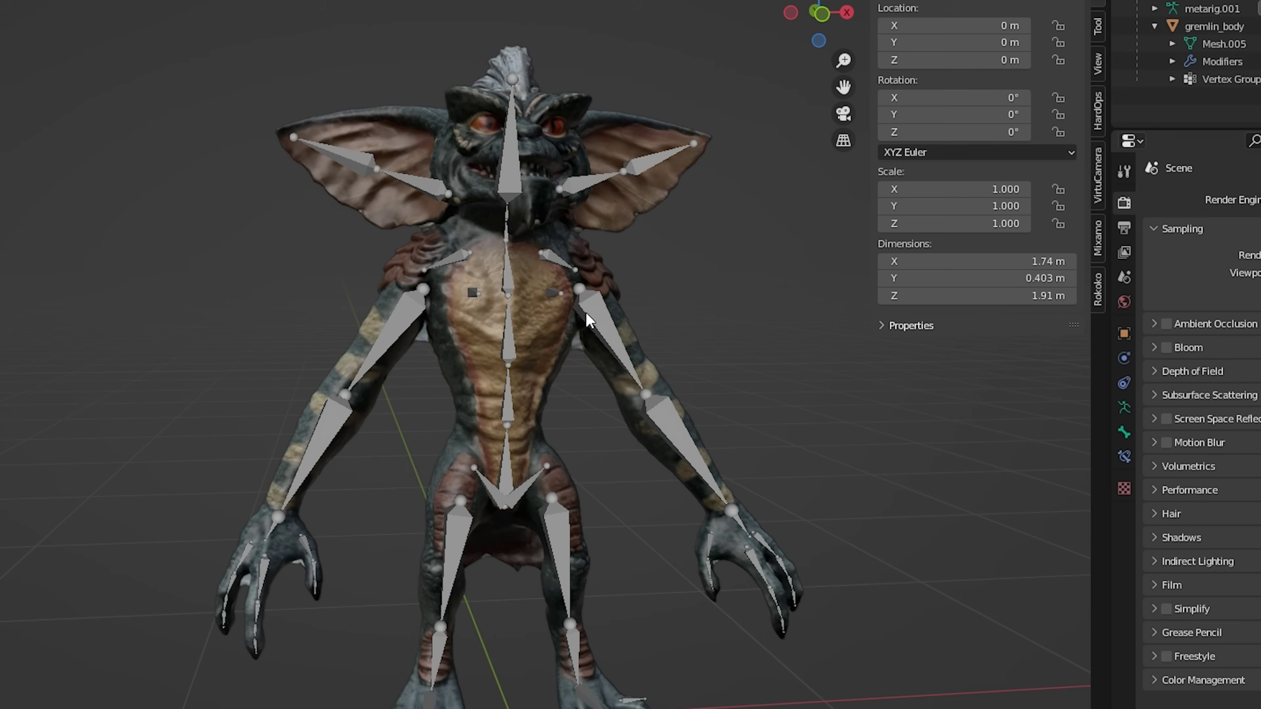
Step: Generate the Rigify control rig from the gremlin metarig via Rigify Buttons > Generate Rig
click(1124, 408)
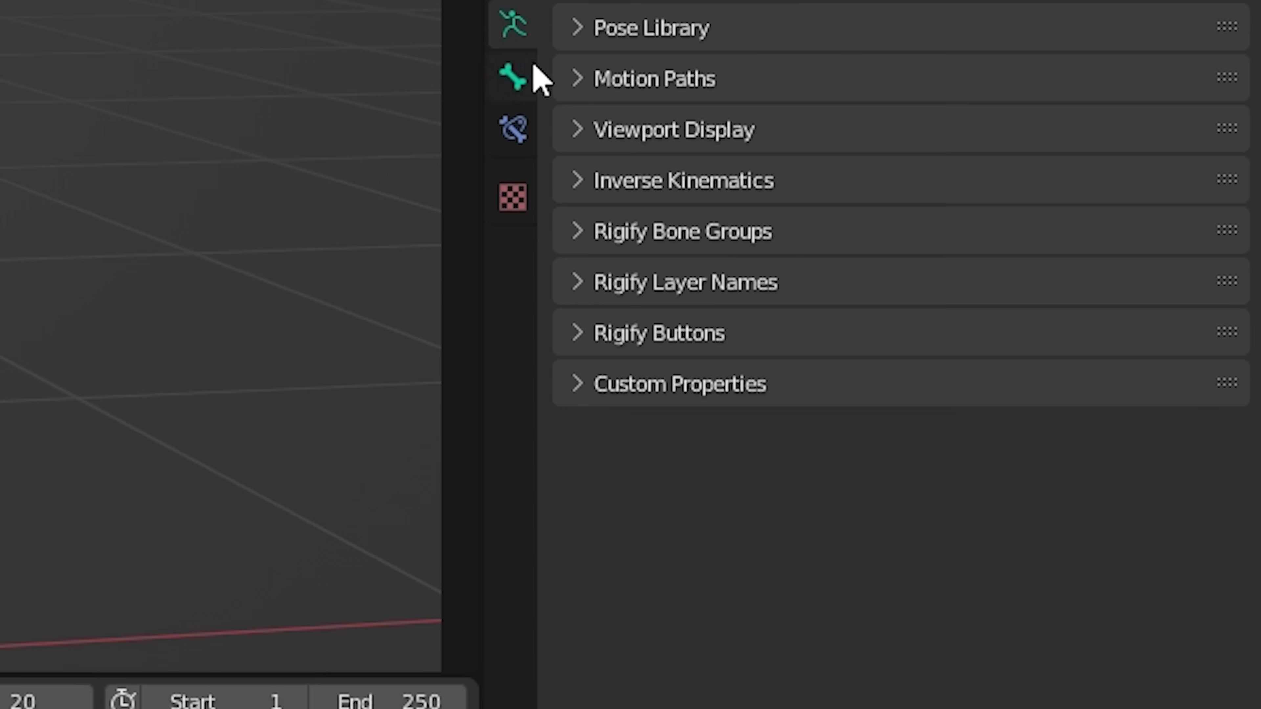
click(690, 331)
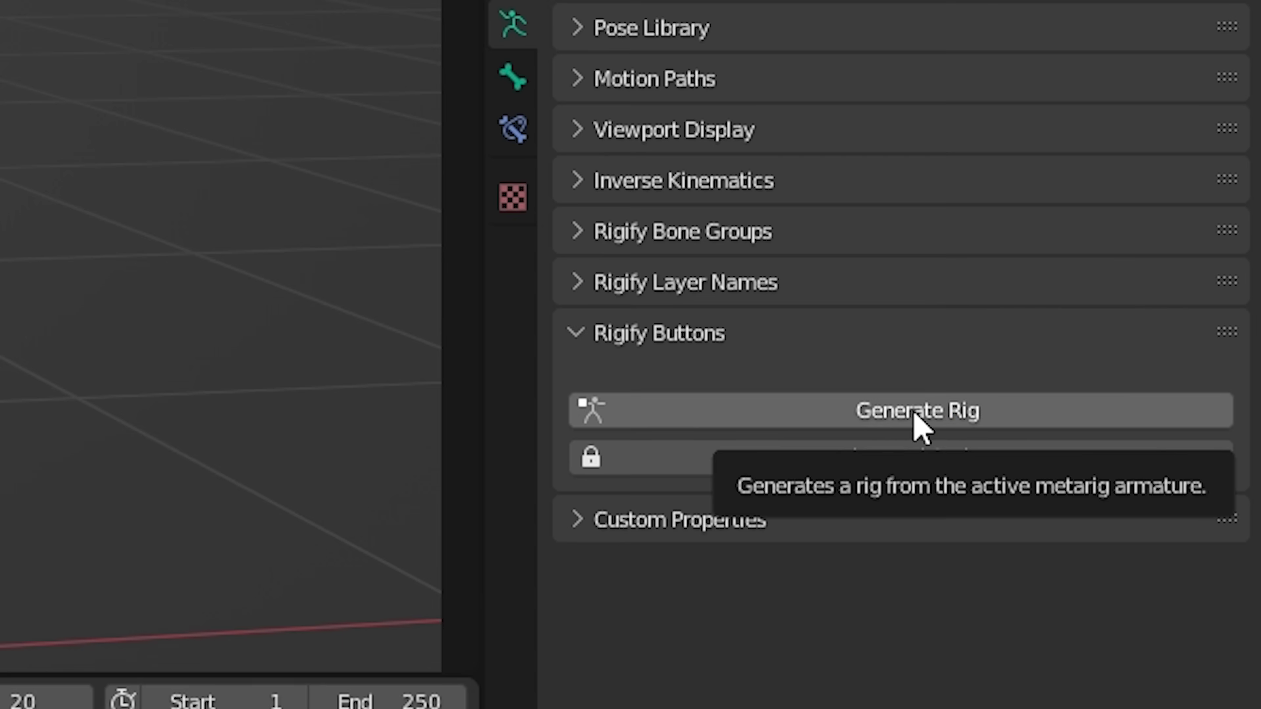
click(699, 435)
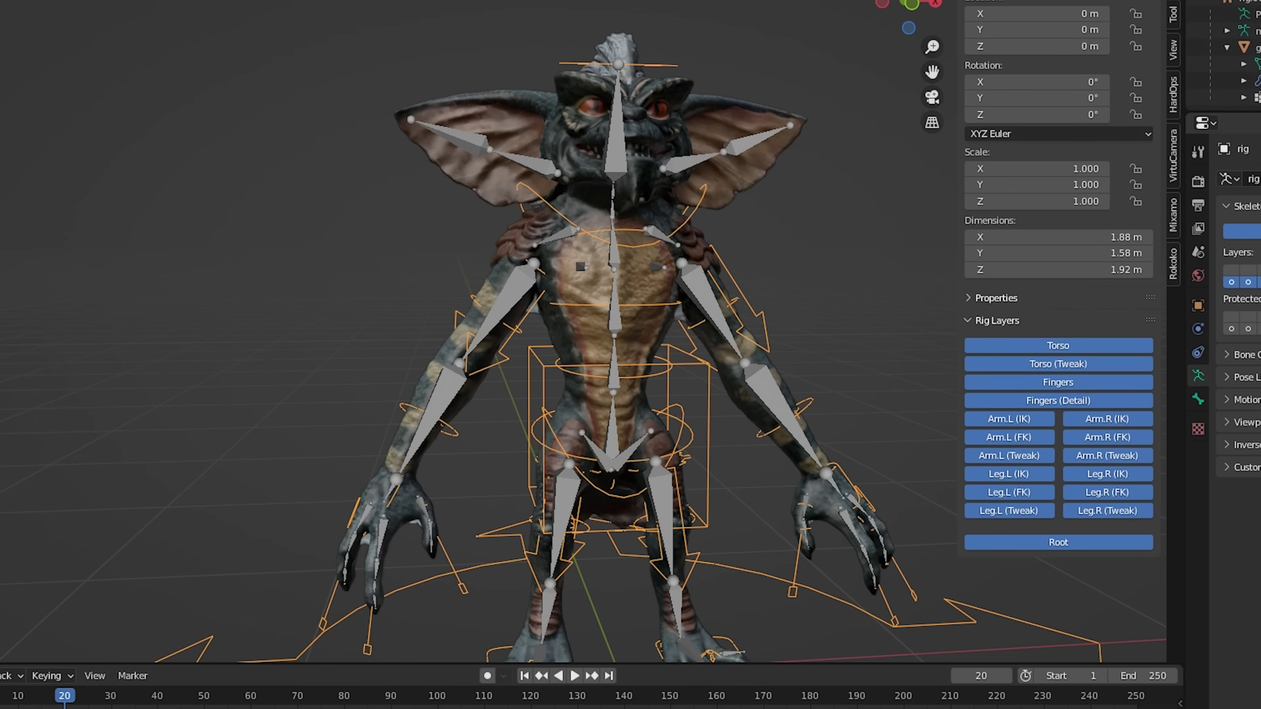
Step: Play the timeline to test the new rig and select its neck control
scroll(805, 487, down, 5)
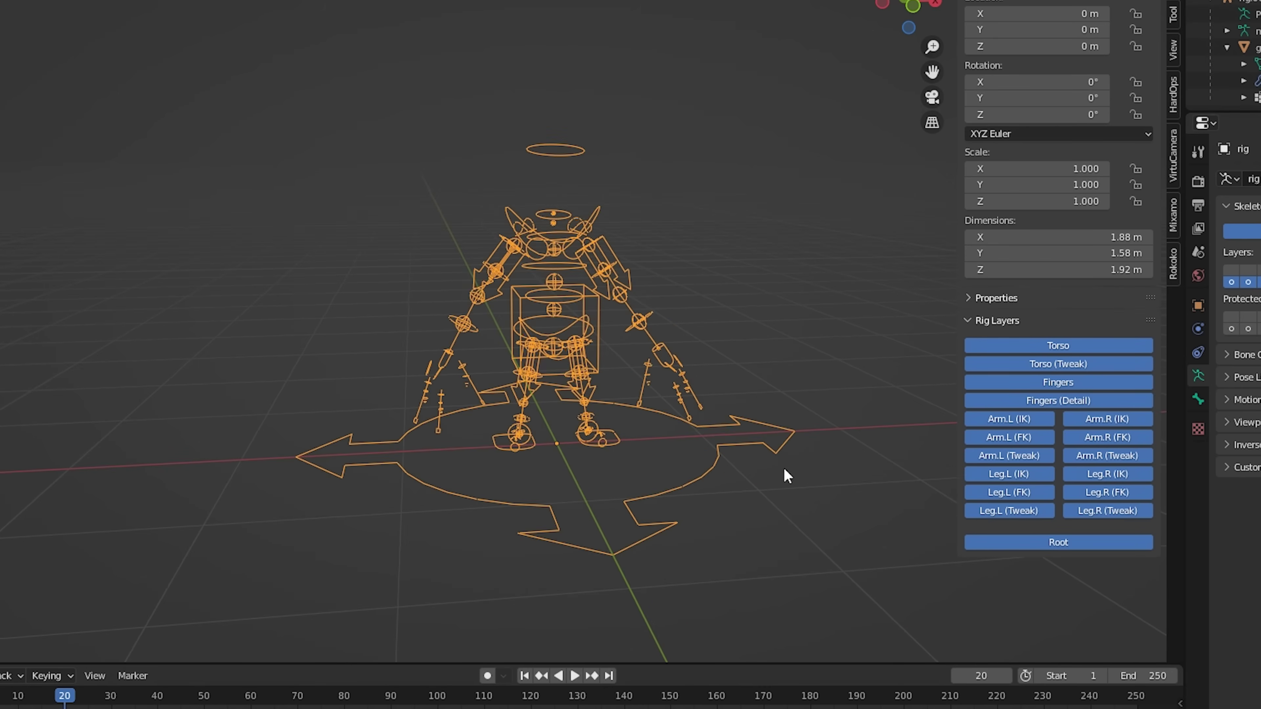
key(space)
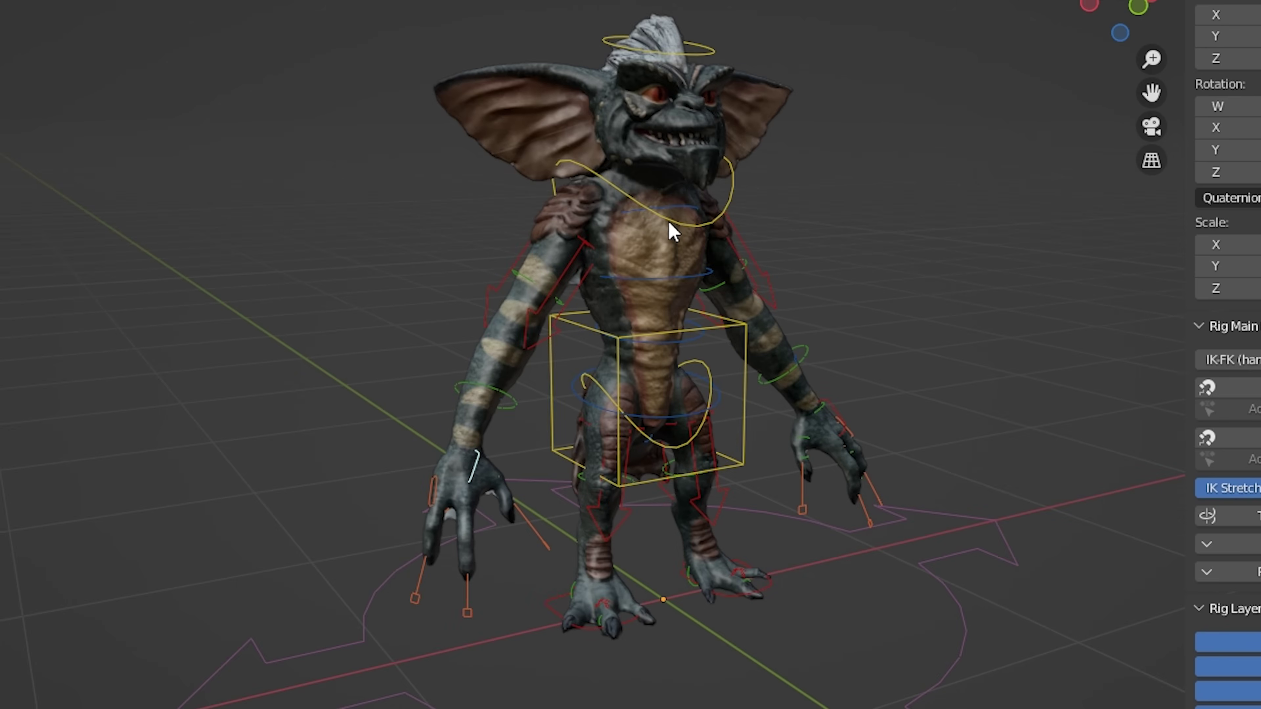
click(534, 245)
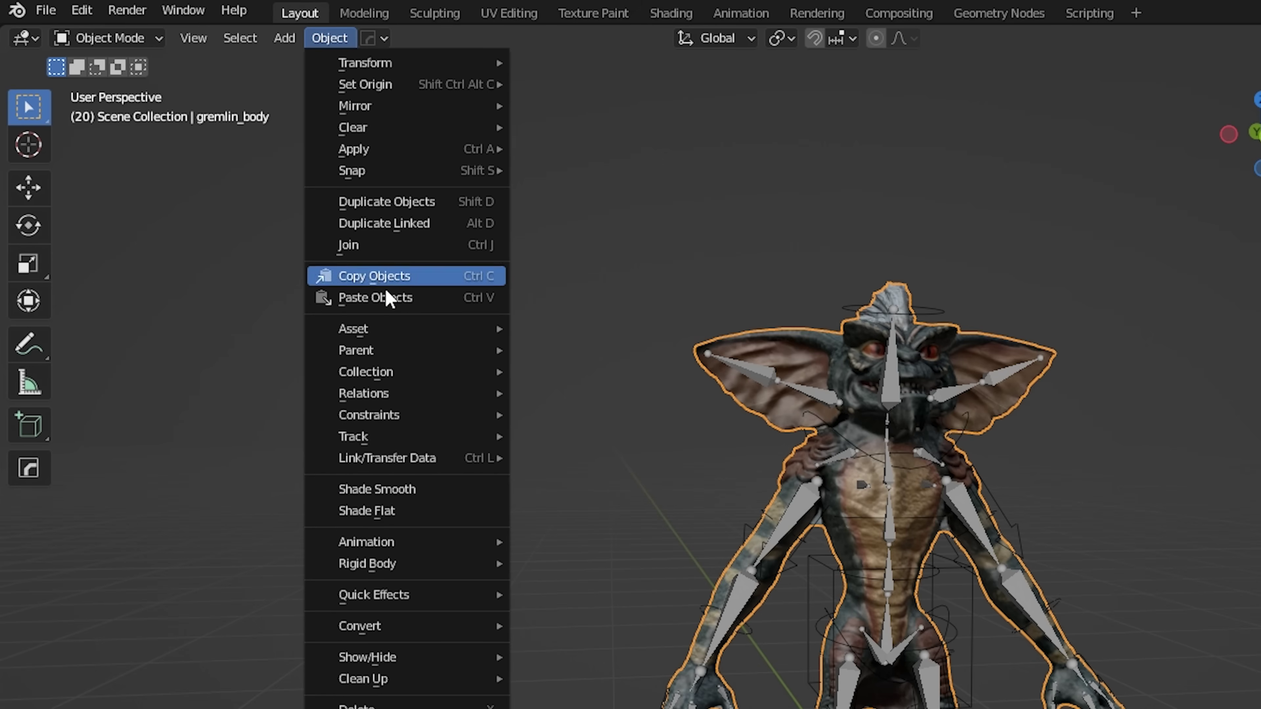
Step: Unparent gremlin_body keeping its transform, delete the Armature.003 modifier, and remove all vertex groups
mouse_move(385, 347)
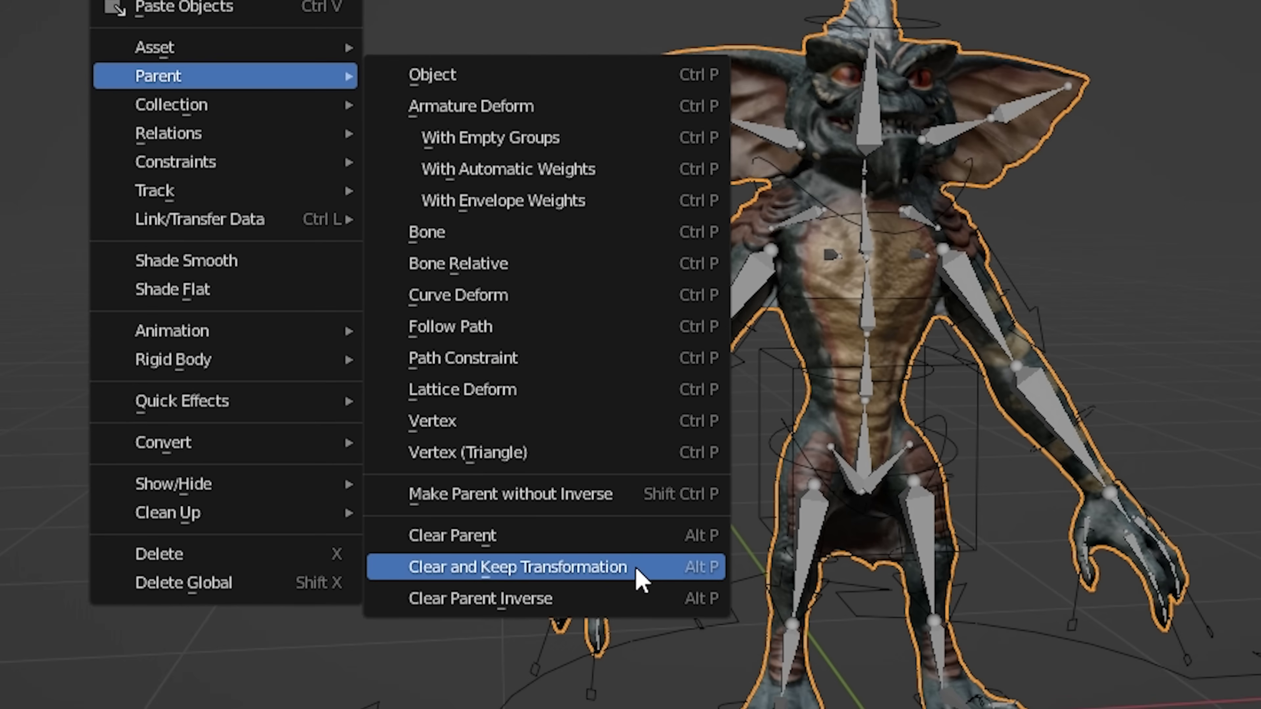
click(639, 577)
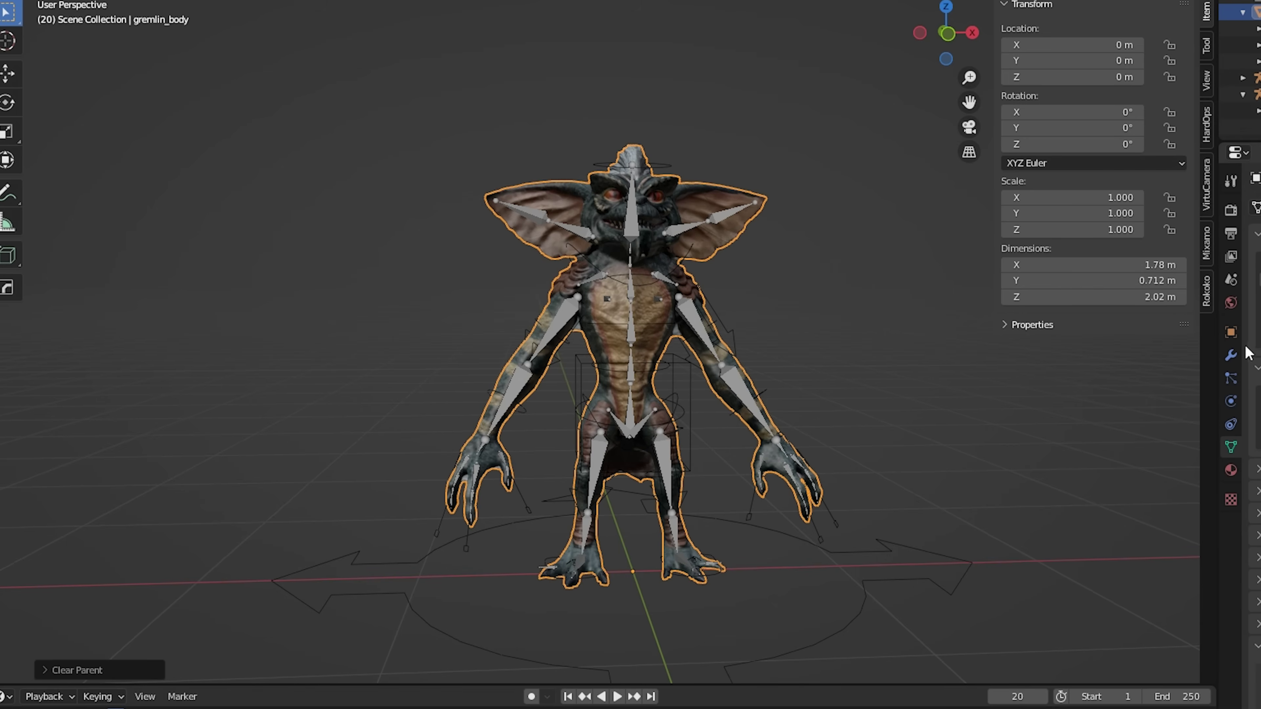
click(1230, 355)
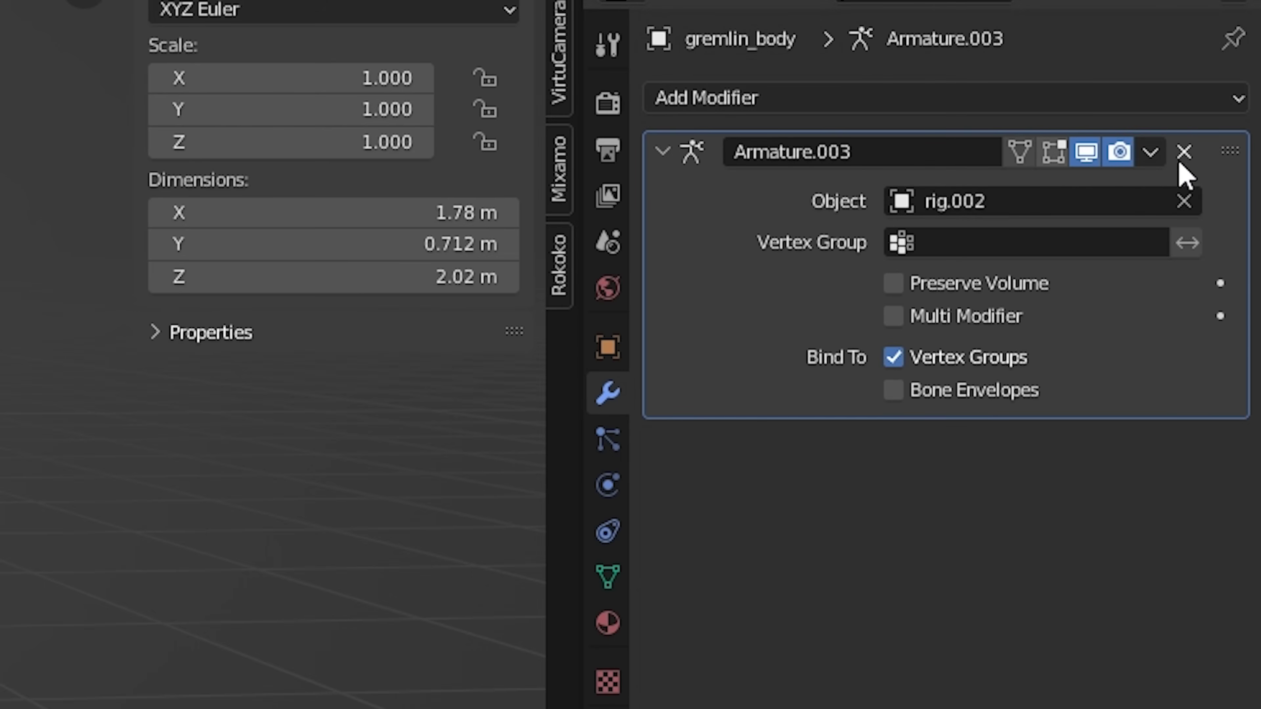
click(1183, 152)
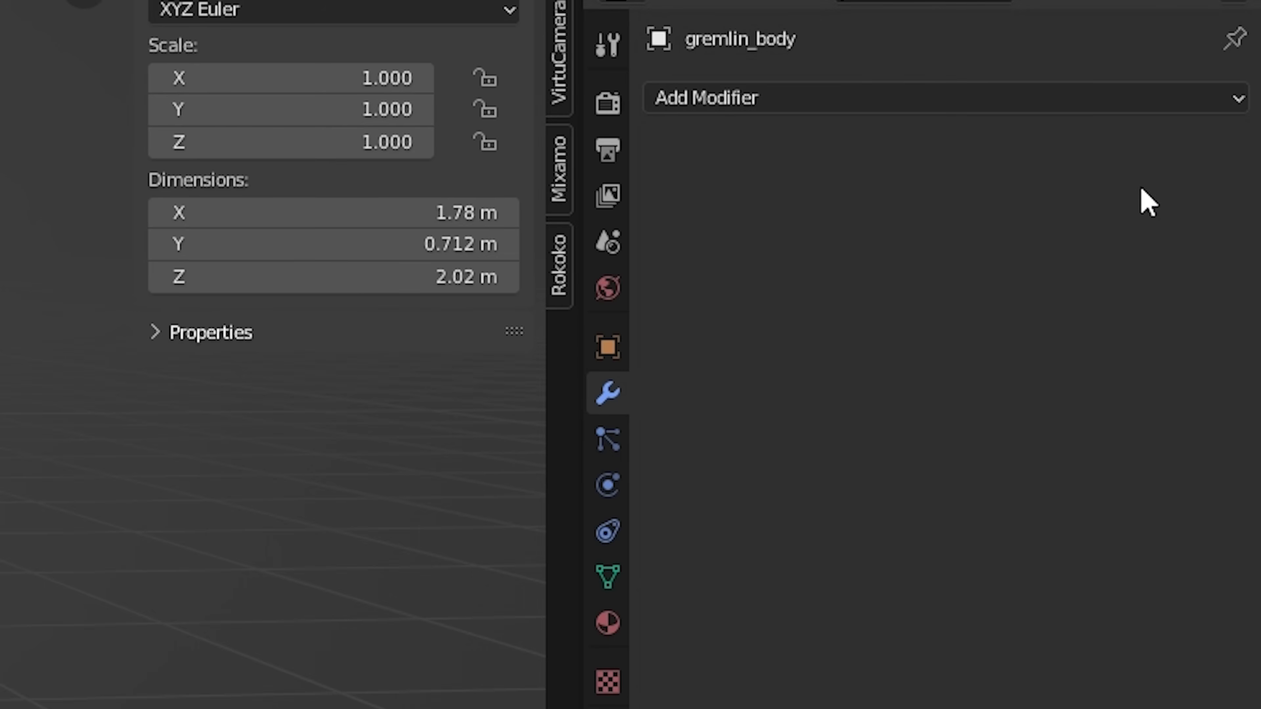
click(612, 573)
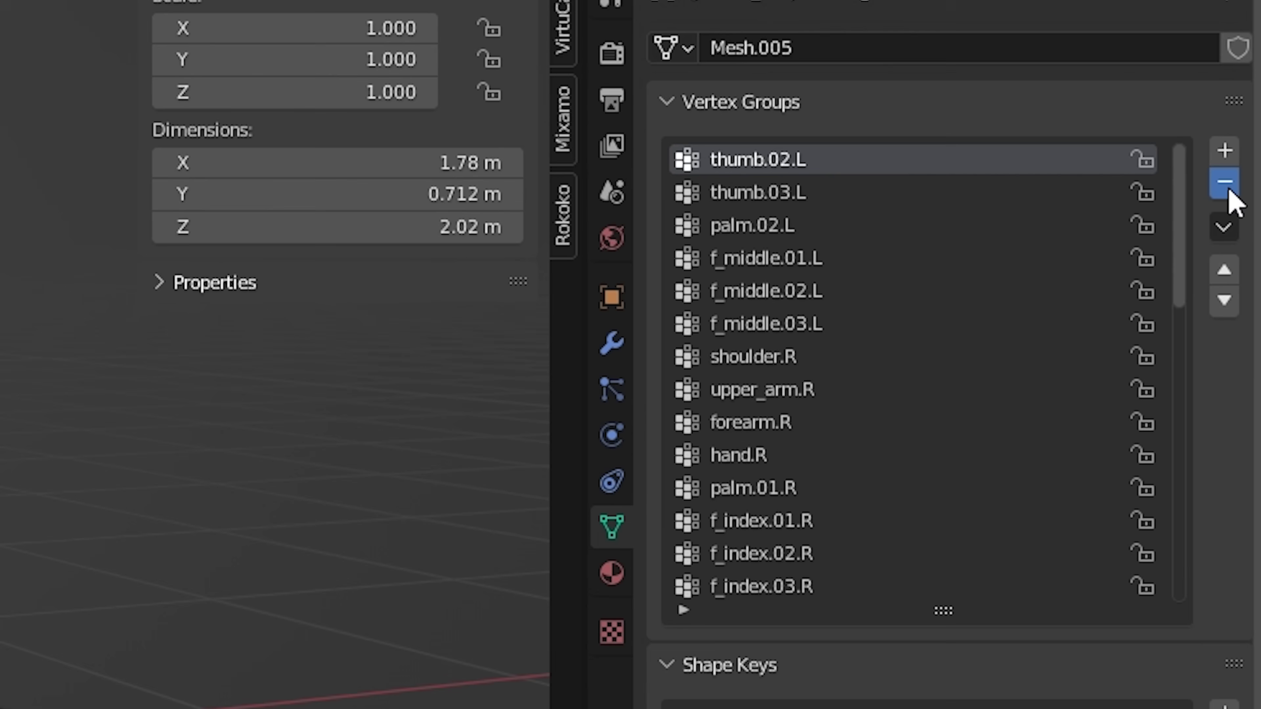
click(1221, 231)
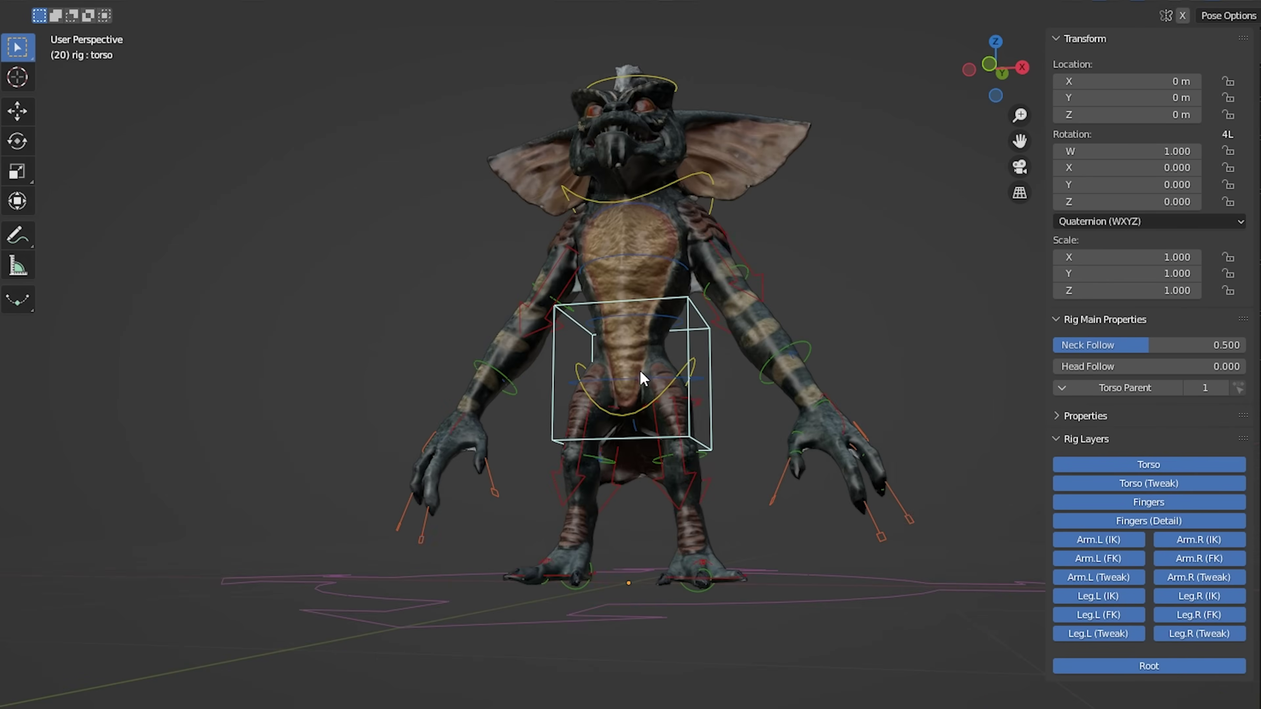
Step: Rotate the torso and hips bones, then give the demo chain an IK constraint to a new empty
key(r)
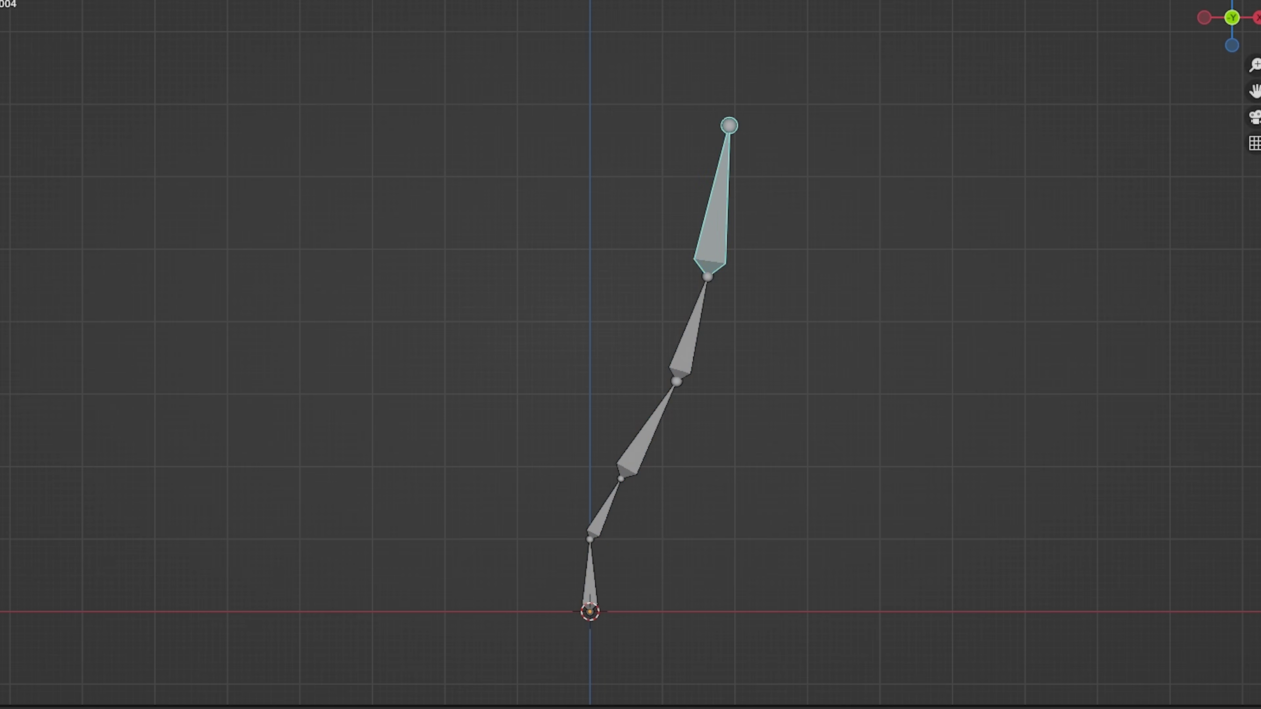
mouse_move(239, 242)
click(408, 242)
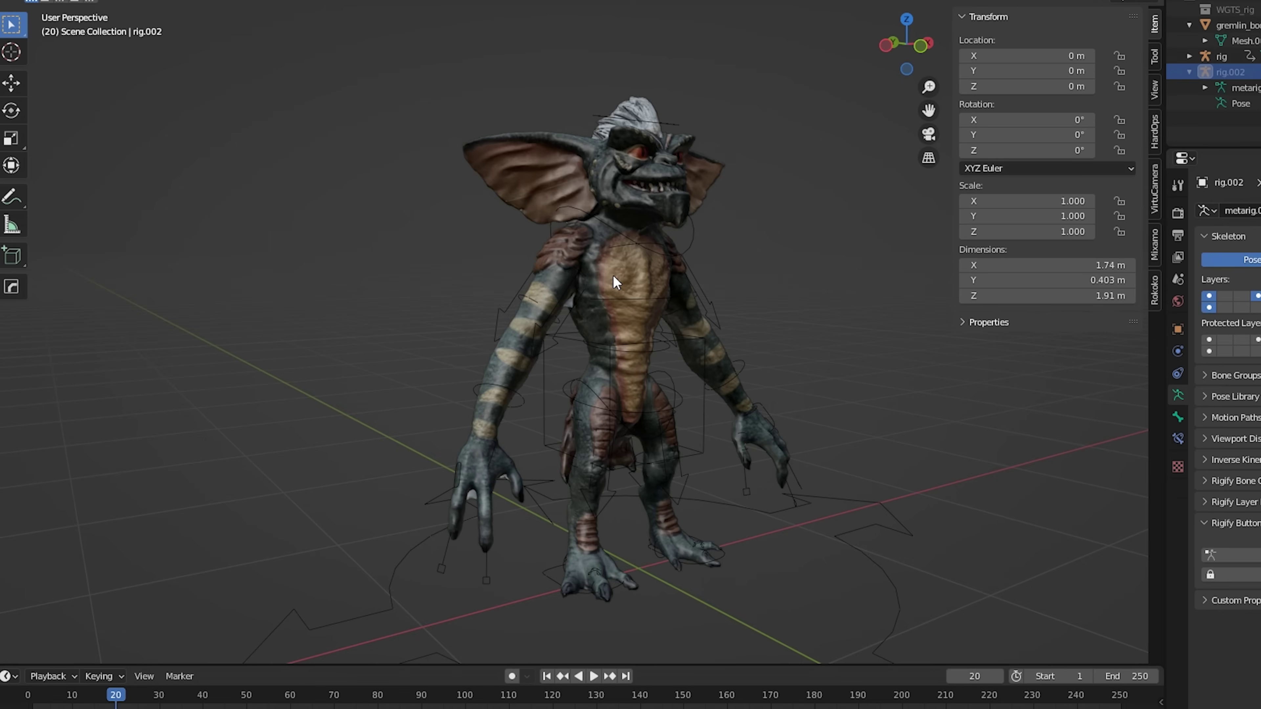
Step: Parent gremlin_body to the generated rig with automatic weights
click(639, 363)
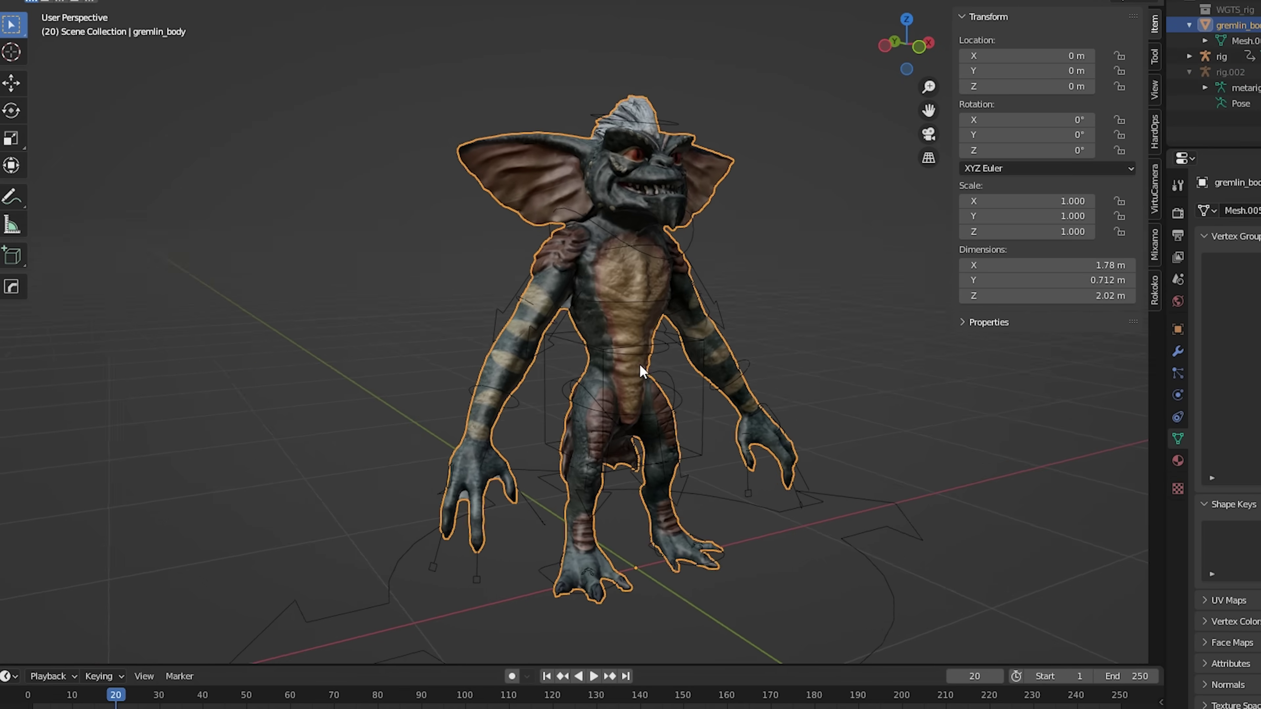
click(459, 457)
middle_drag(576, 402, 615, 363)
key(ctrl+p)
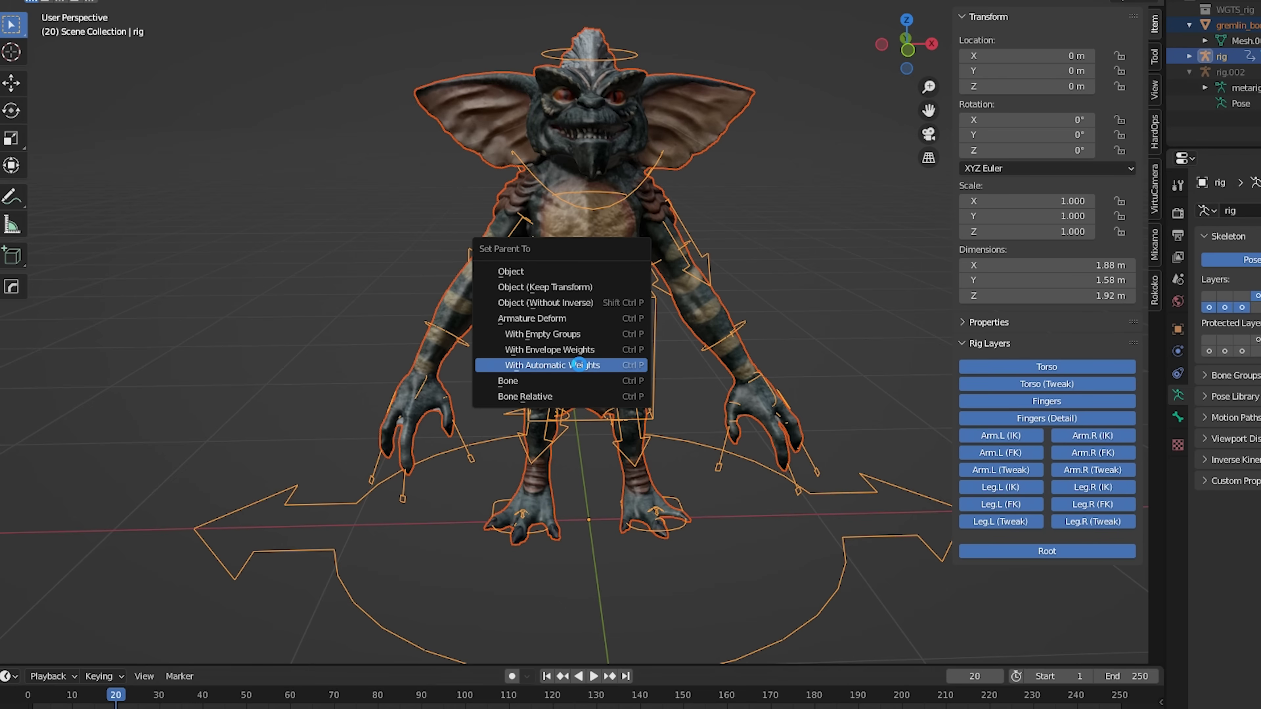
click(579, 365)
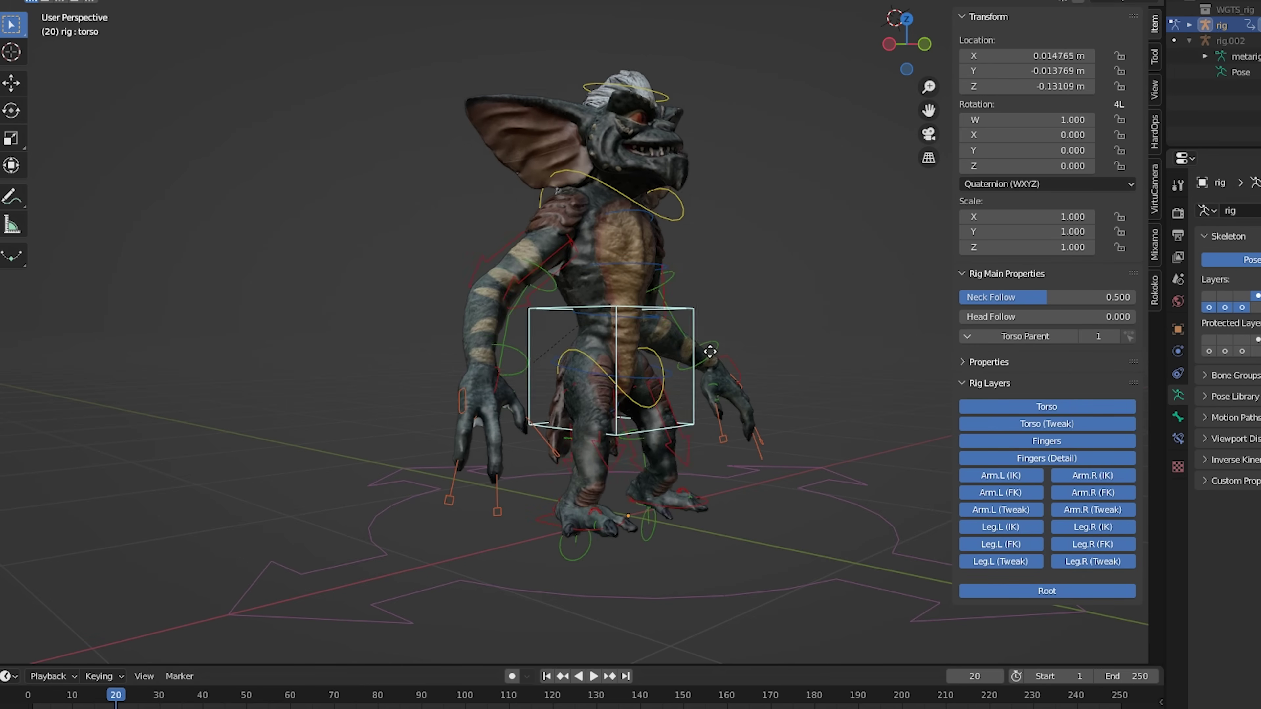
Step: Move the torso control to test the binding and inspect the right shoulder
key(g)
middle_drag(583, 321, 500, 331)
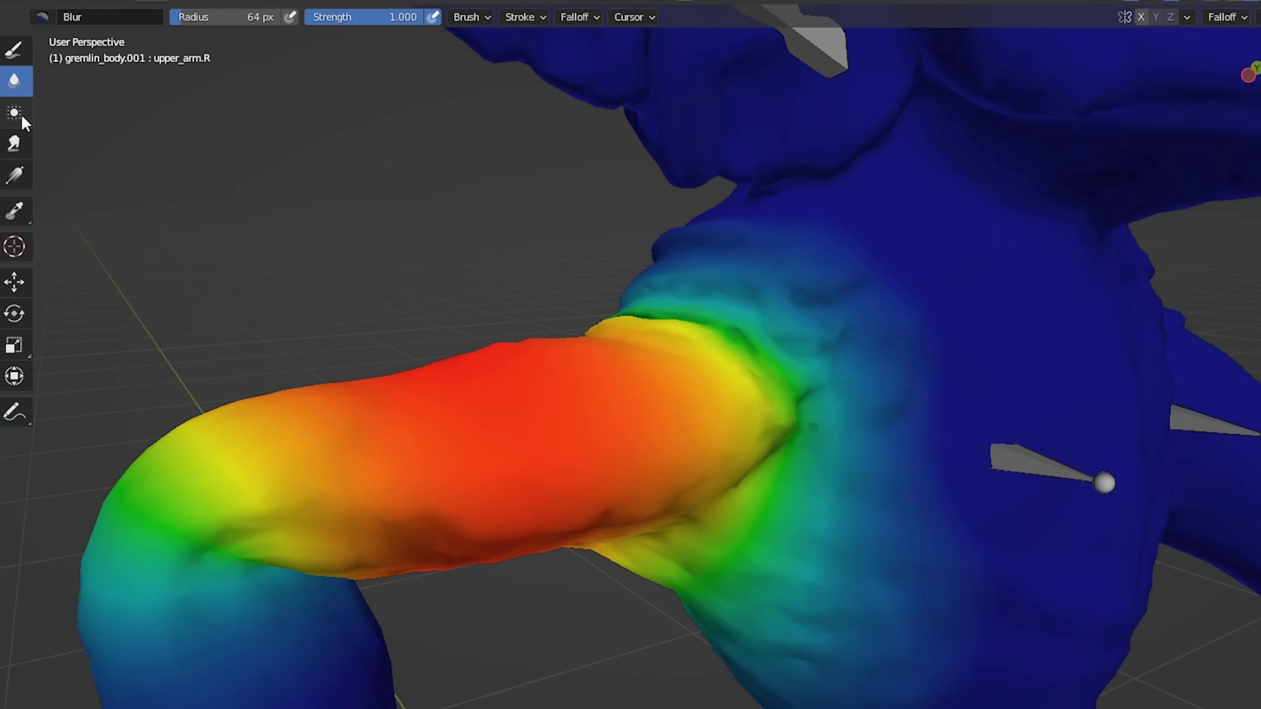
middle_drag(843, 368, 819, 403)
Step: Adjust the blur brush size and raise its strength for smoothing the upper_arm.R weights
key(f)
click(366, 51)
key(shift+f)
mouse_move(366, 50)
middle_down()
mouse_move(727, 352)
mouse_move(647, 545)
mouse_move(593, 324)
mouse_move(670, 507)
mouse_move(741, 257)
middle_up()
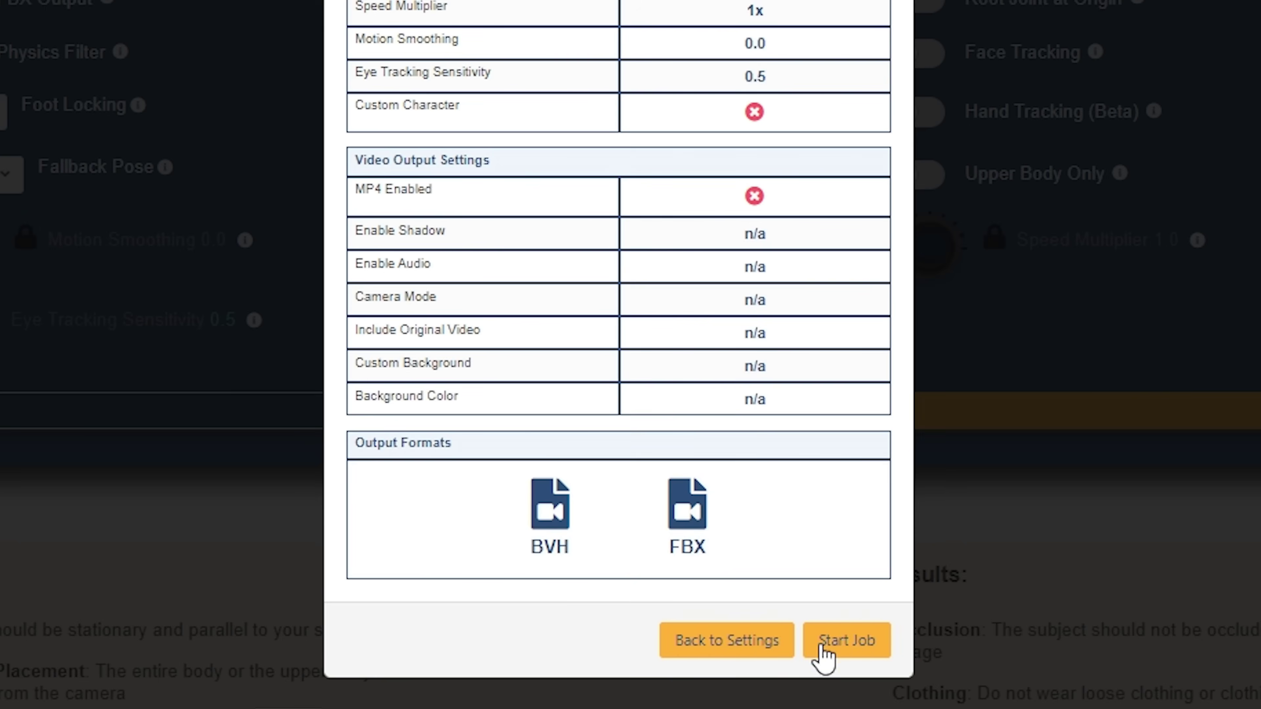
Step: Start the DeepMotion motion-capture job with BVH and FBX output formats
click(820, 646)
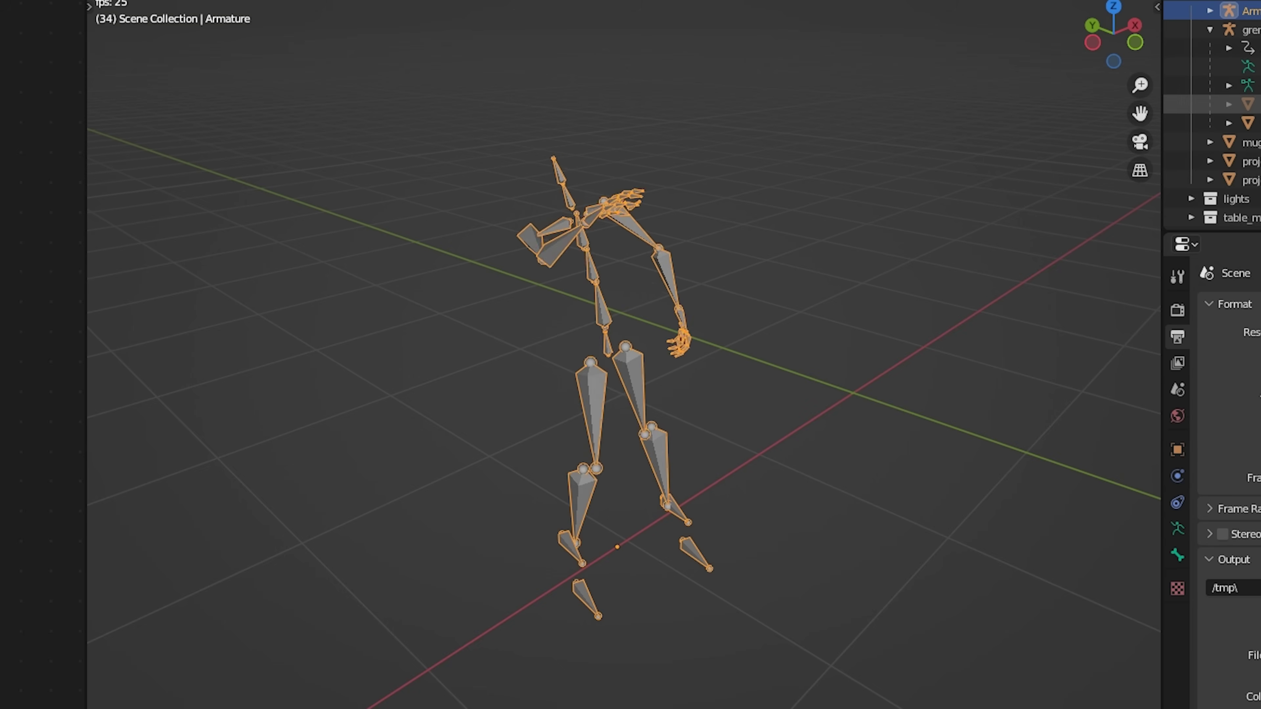
Step: Play the motion-captured armature animation and view it through the scene camera, fitted to the viewport
key(alt+h)
middle_drag(496, 328, 799, 296)
key(KP_0)
key(Home)
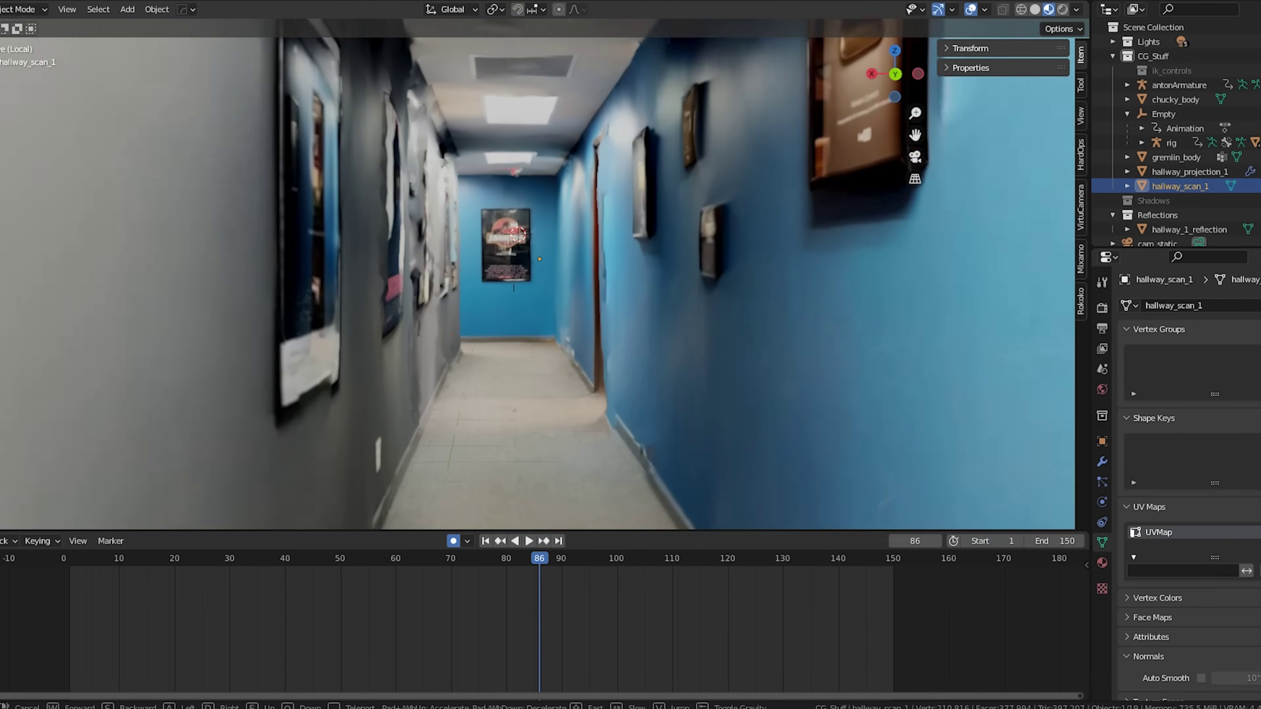
Step: Move the view back down the hallway and re-project the hallway texture with Project from View
key(s)
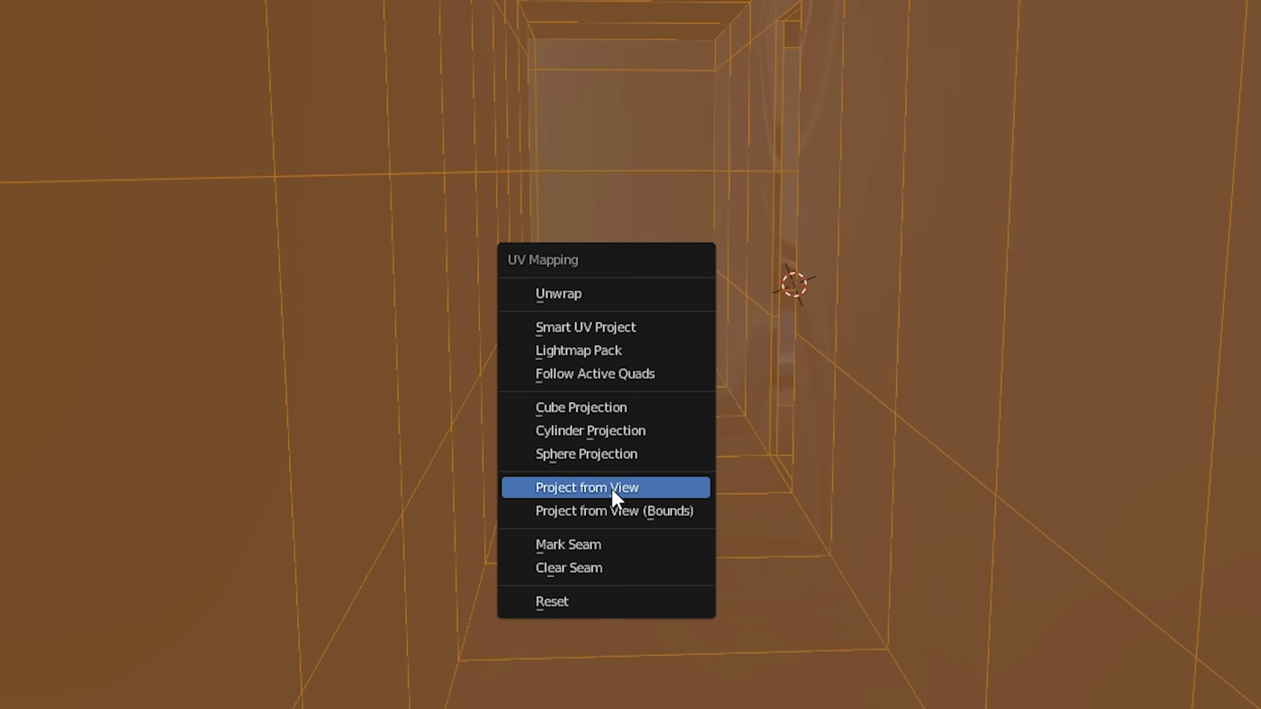
click(615, 489)
key(Tab)
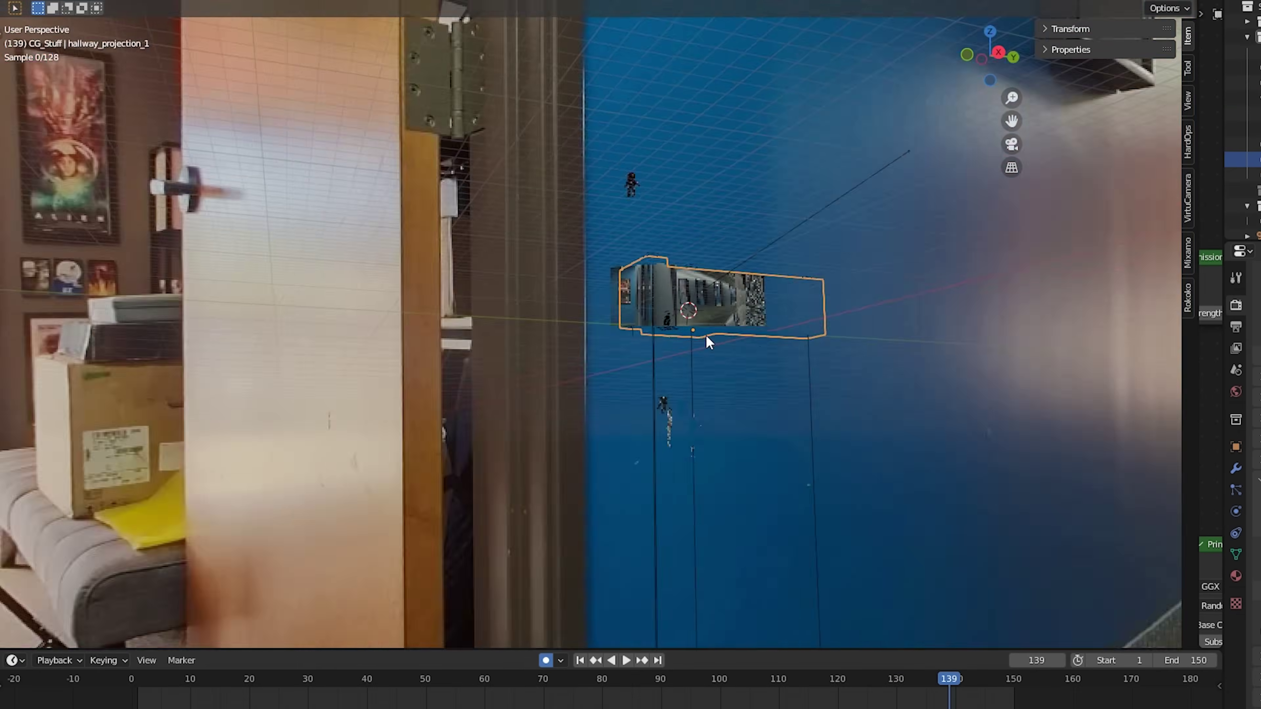
middle_drag(581, 313, 370, 313)
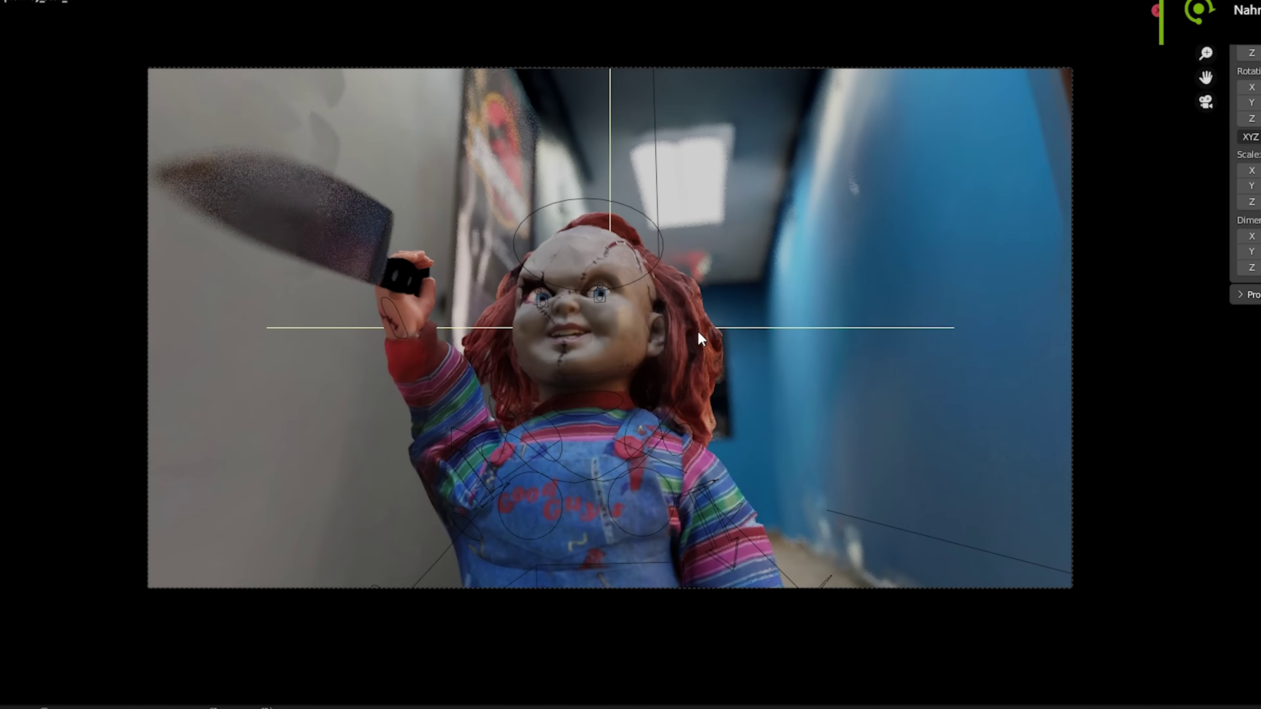
key(KP_0)
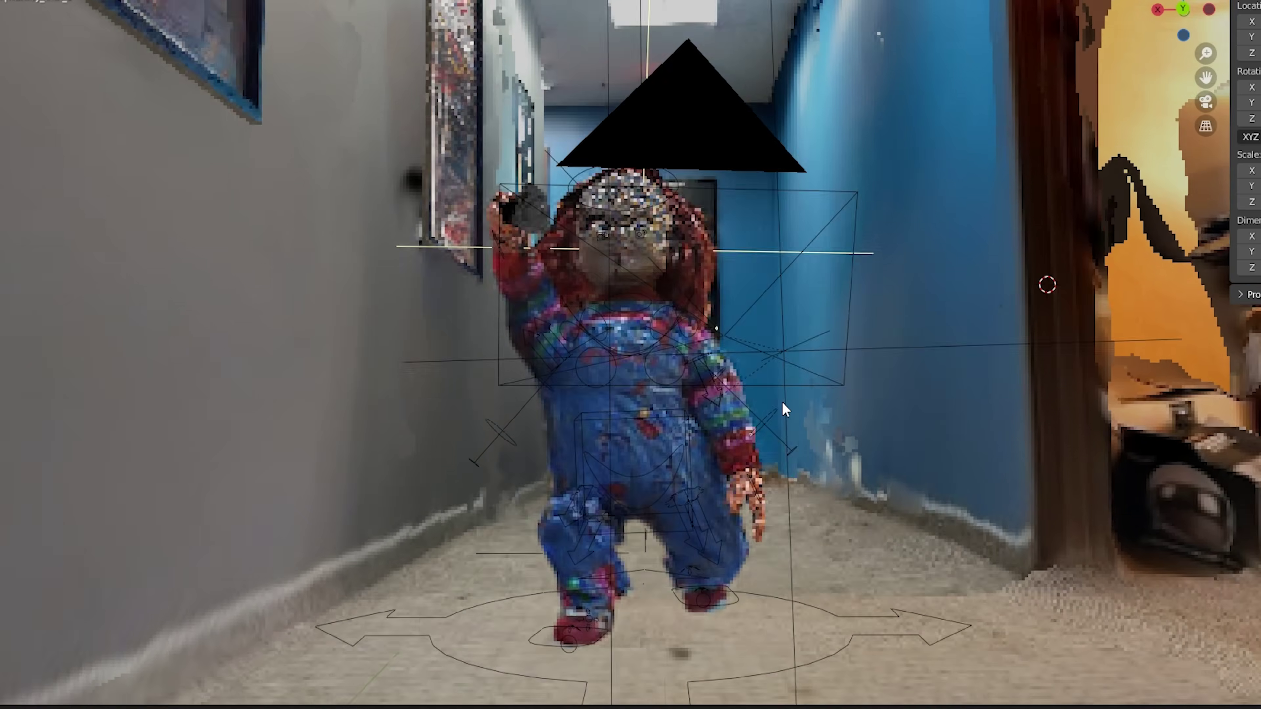
middle_drag(783, 403, 778, 458)
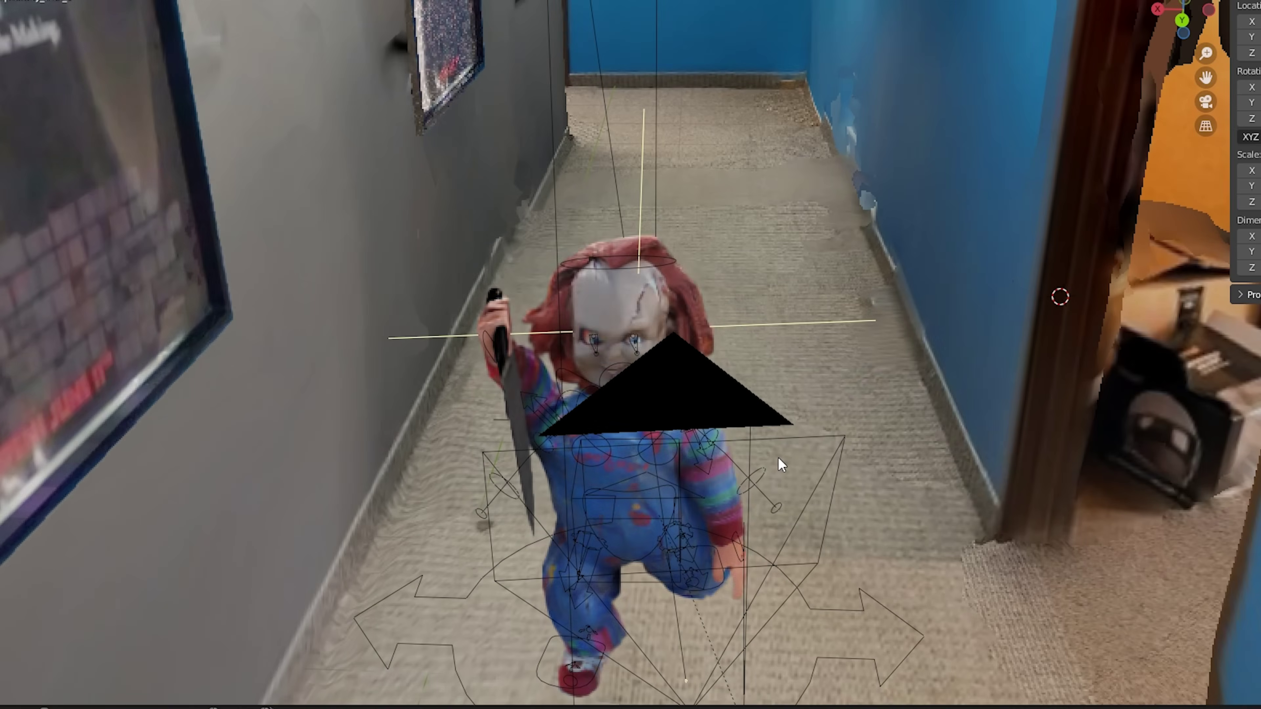